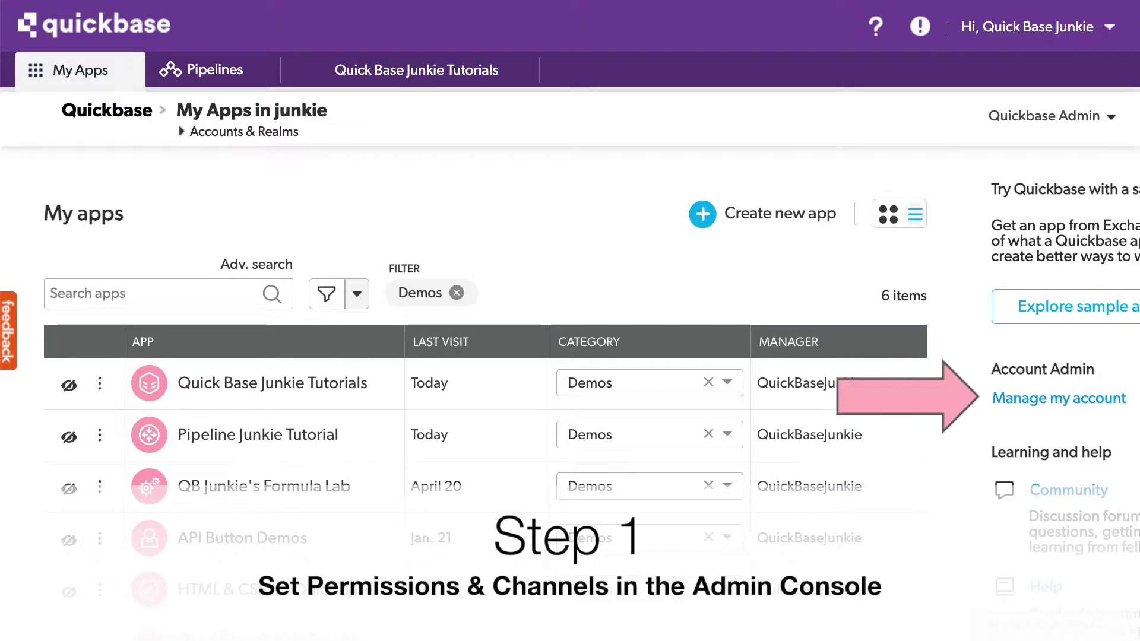
Go from the account menu into the Admin Console and show the Account Permissions page.
left_click(1039, 406)
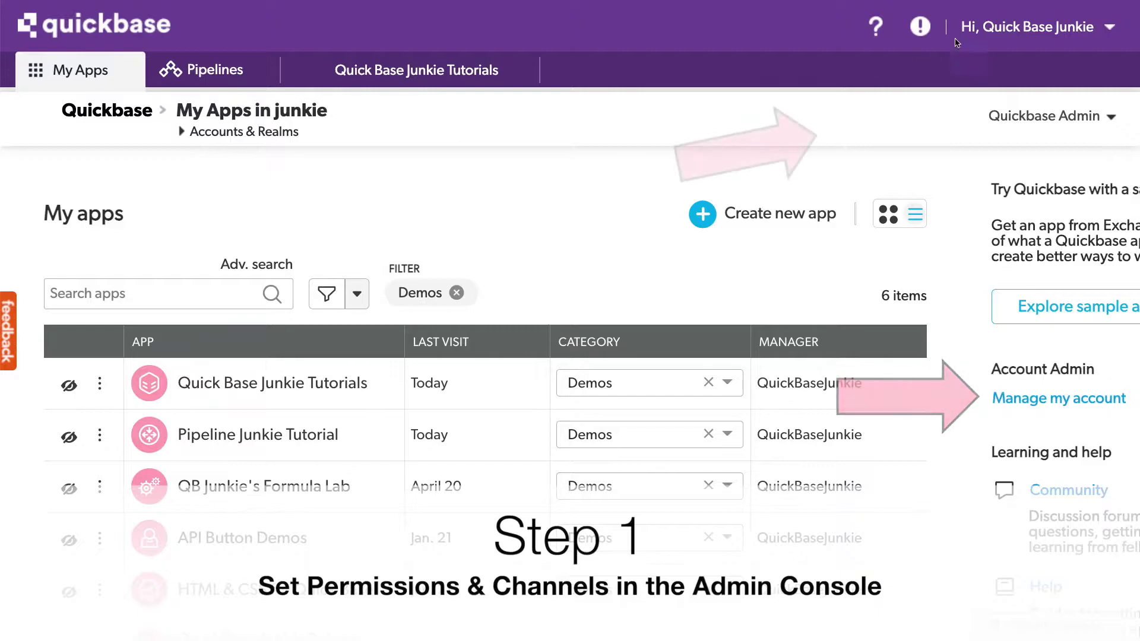
left_click(1067, 27)
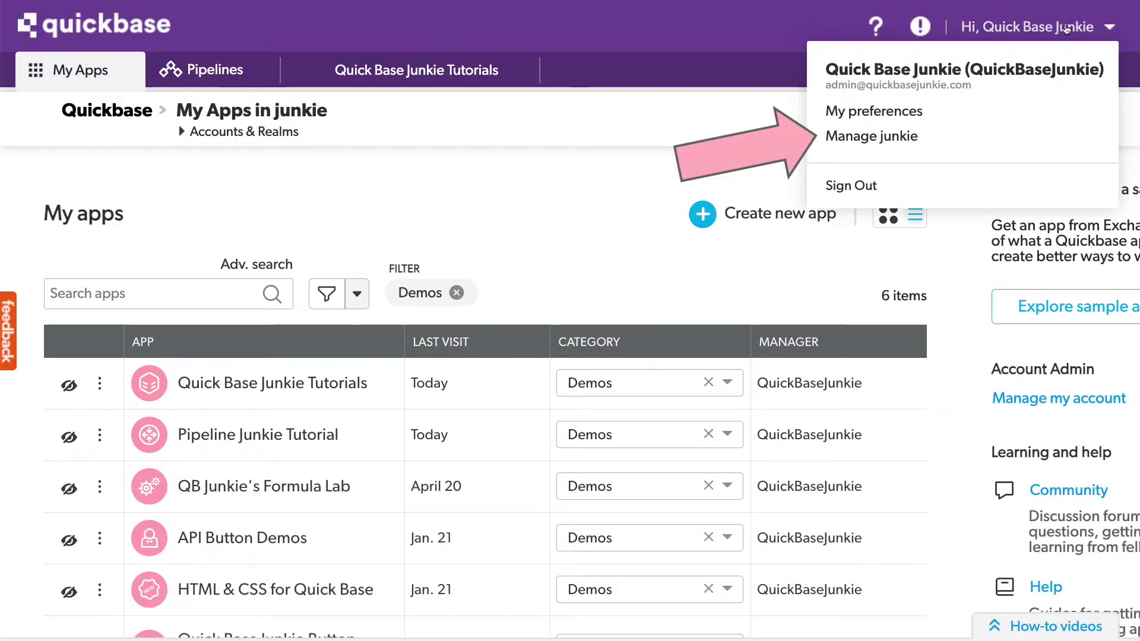
left_click(886, 137)
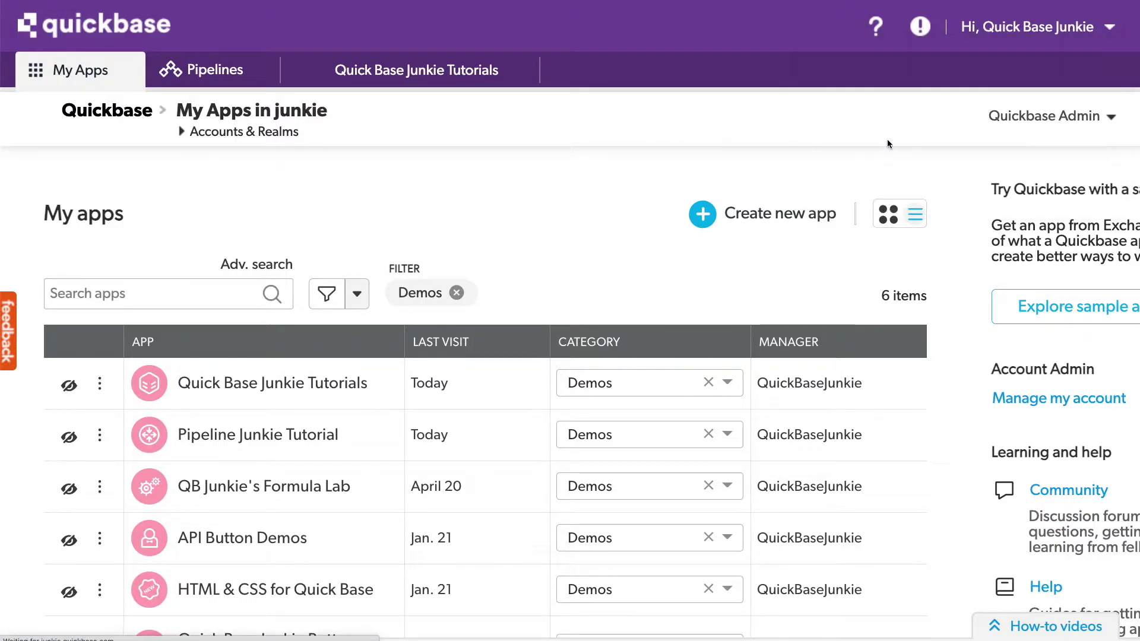
left_click(76, 350)
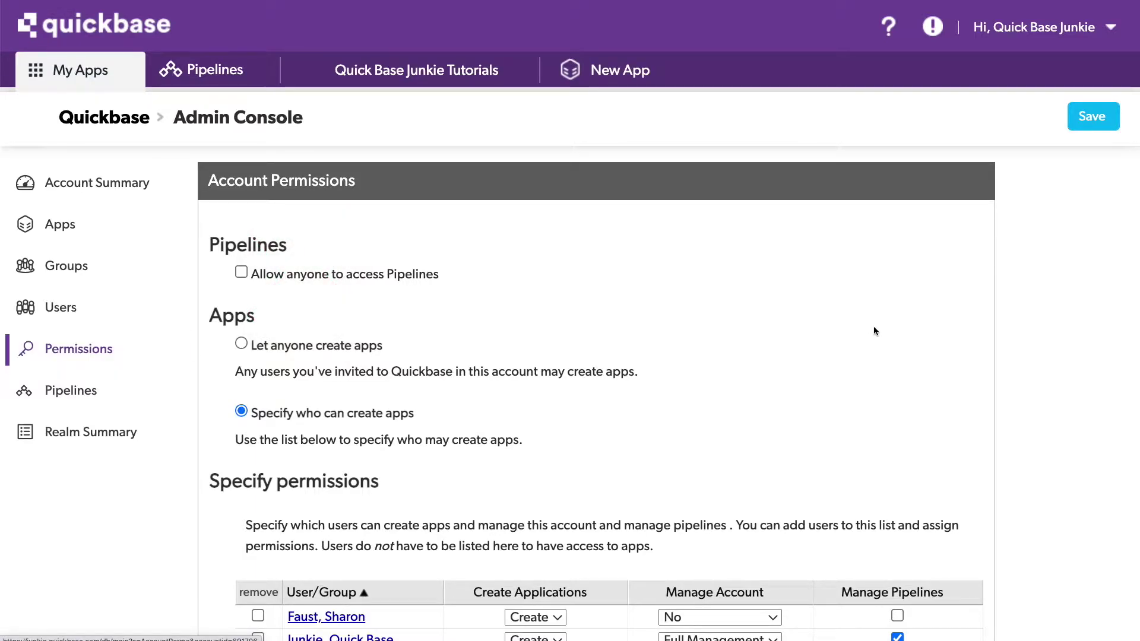
Grant the second user Manage Pipelines permission, save, and go to the Pipelines channel settings.
scroll(949, 326, "down", 1)
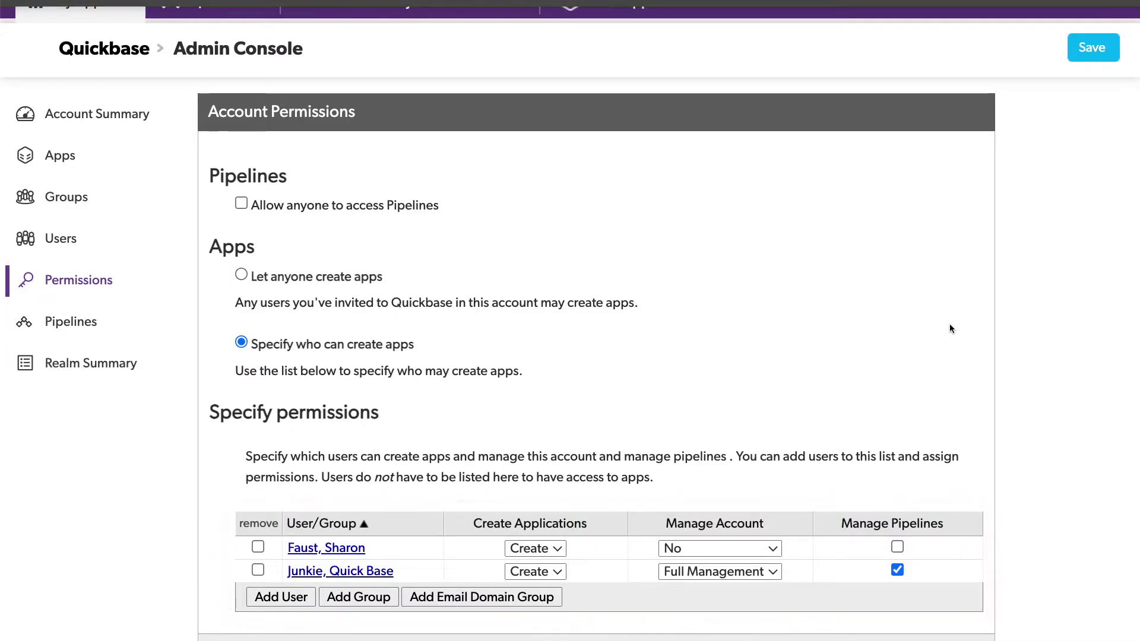
left_click(897, 547)
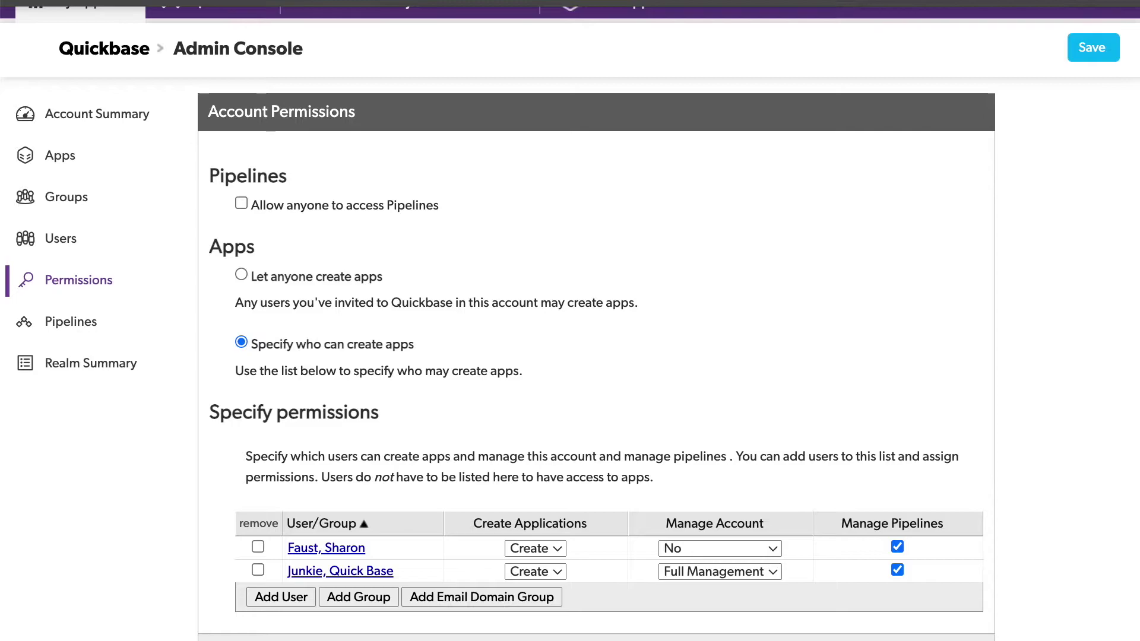
left_click(1069, 53)
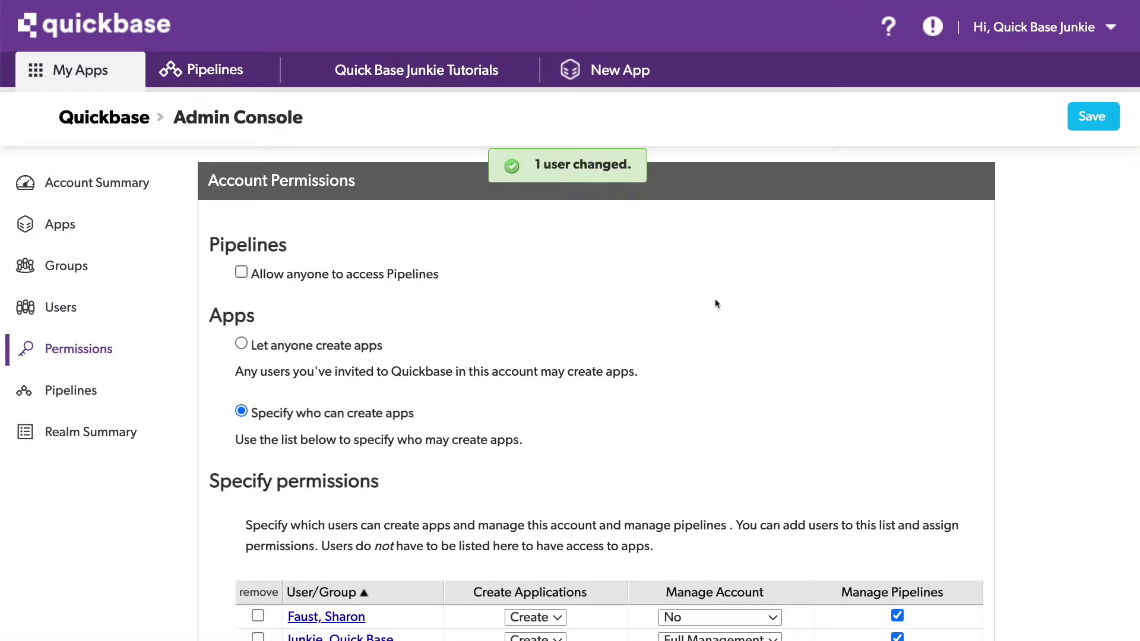
left_click(80, 394)
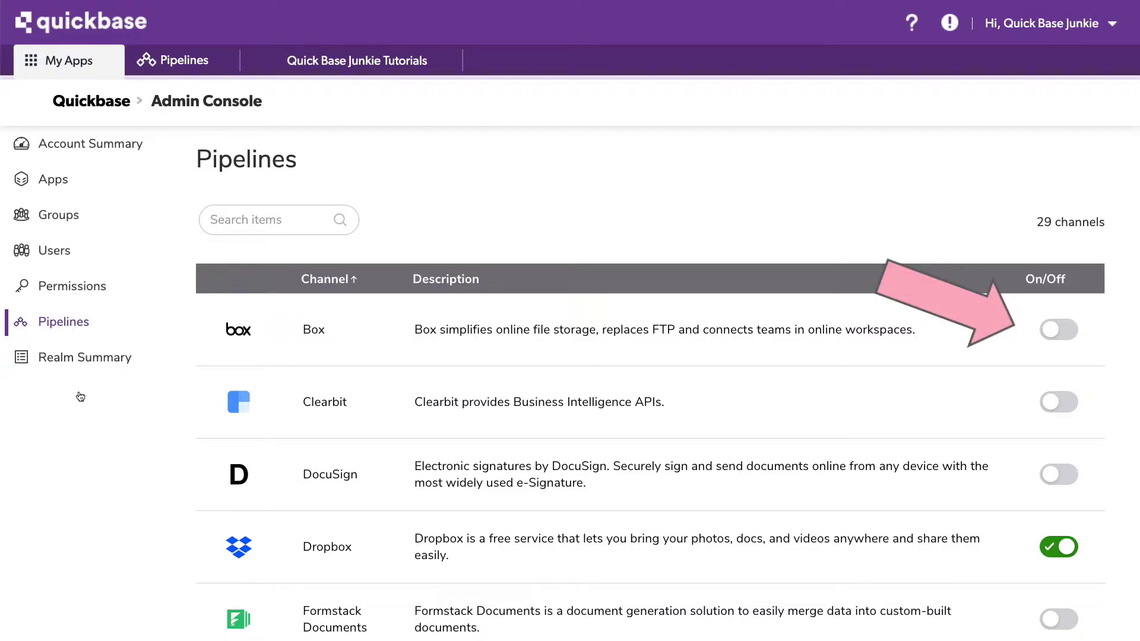
Scroll through the 29 Pipelines channels, where only Dropbox is enabled, then return to the top.
scroll(631, 264, "down", 2)
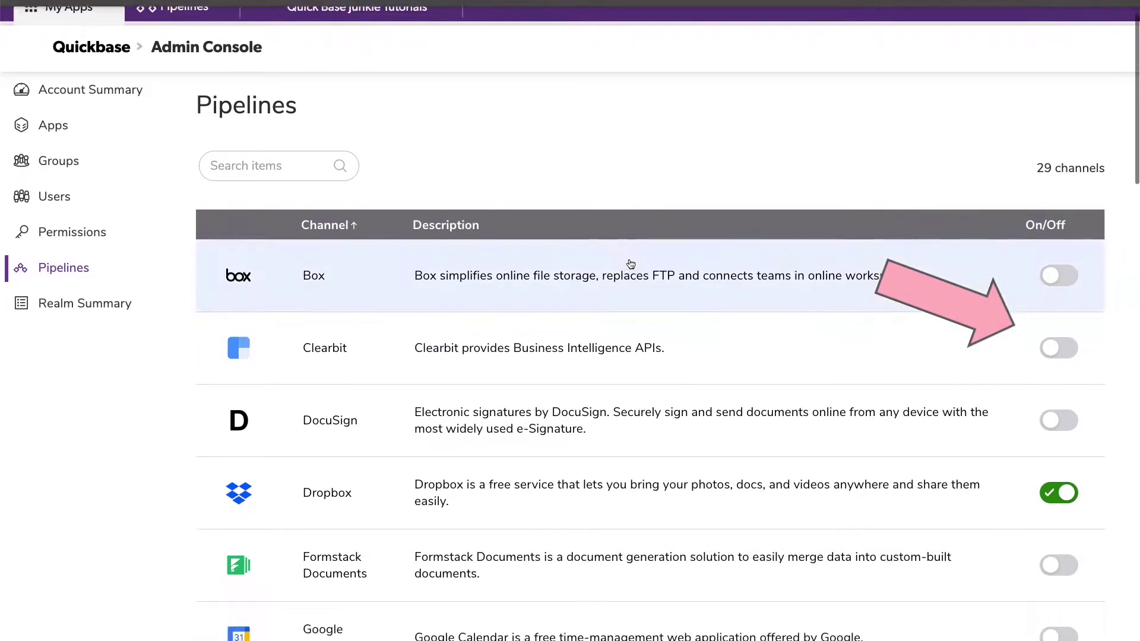
scroll(631, 264, "down", 3)
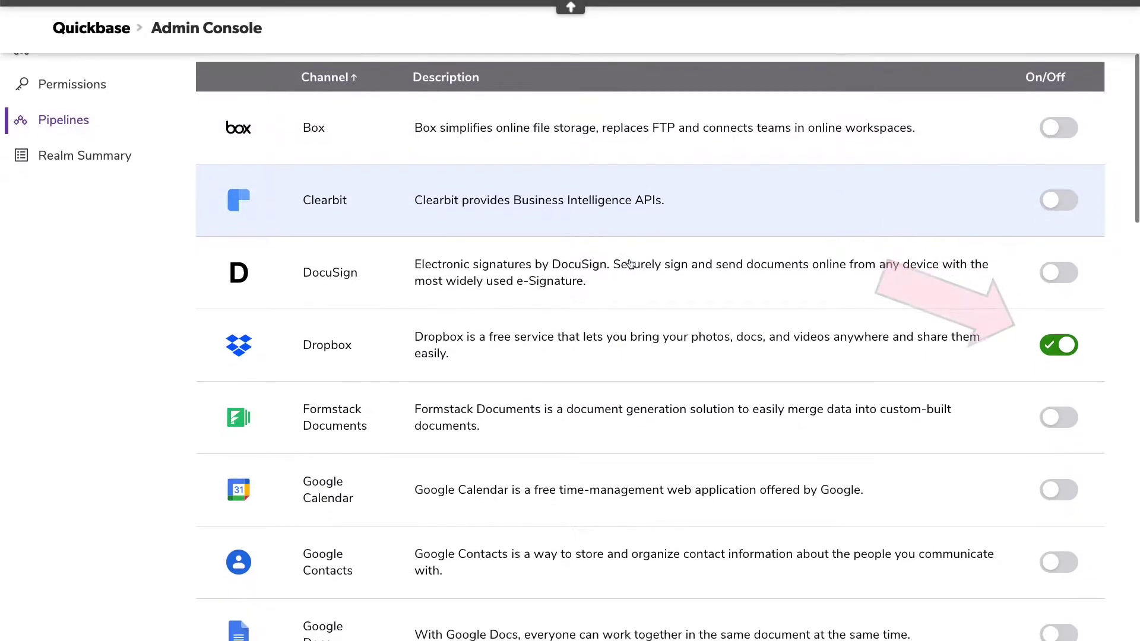
scroll(630, 264, "down", 3)
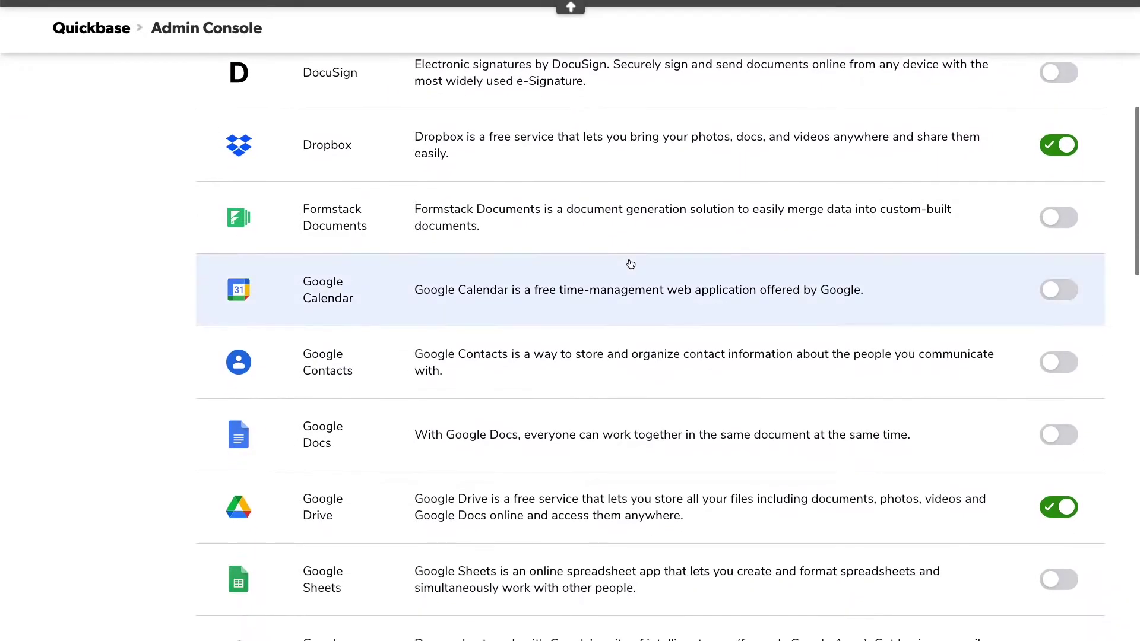
scroll(631, 264, "down", 3)
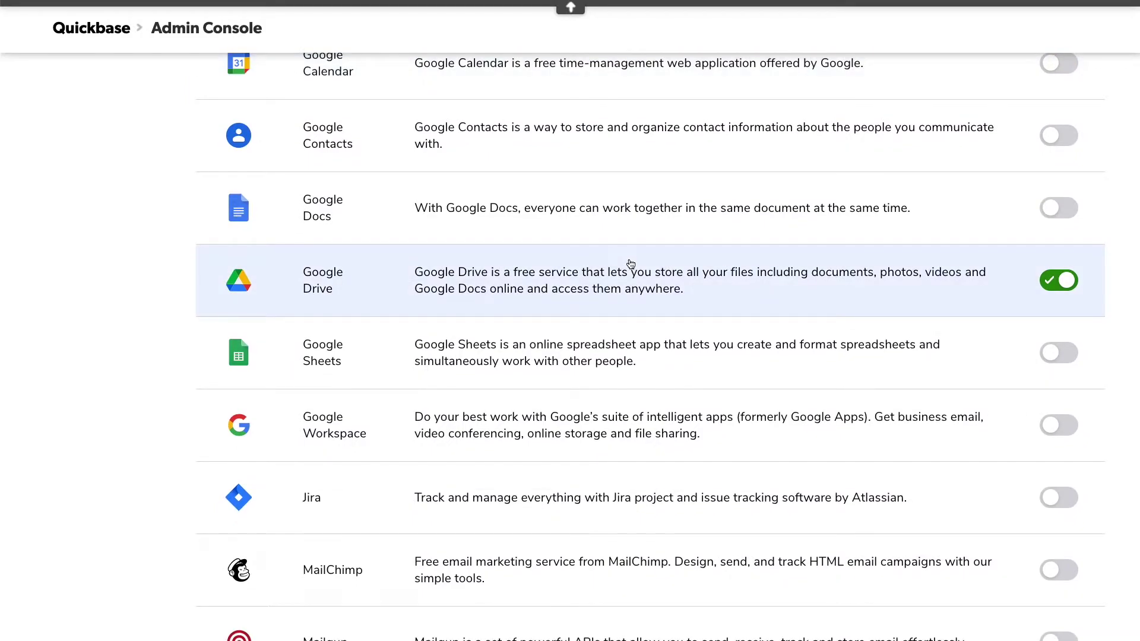
scroll(631, 264, "down", 3)
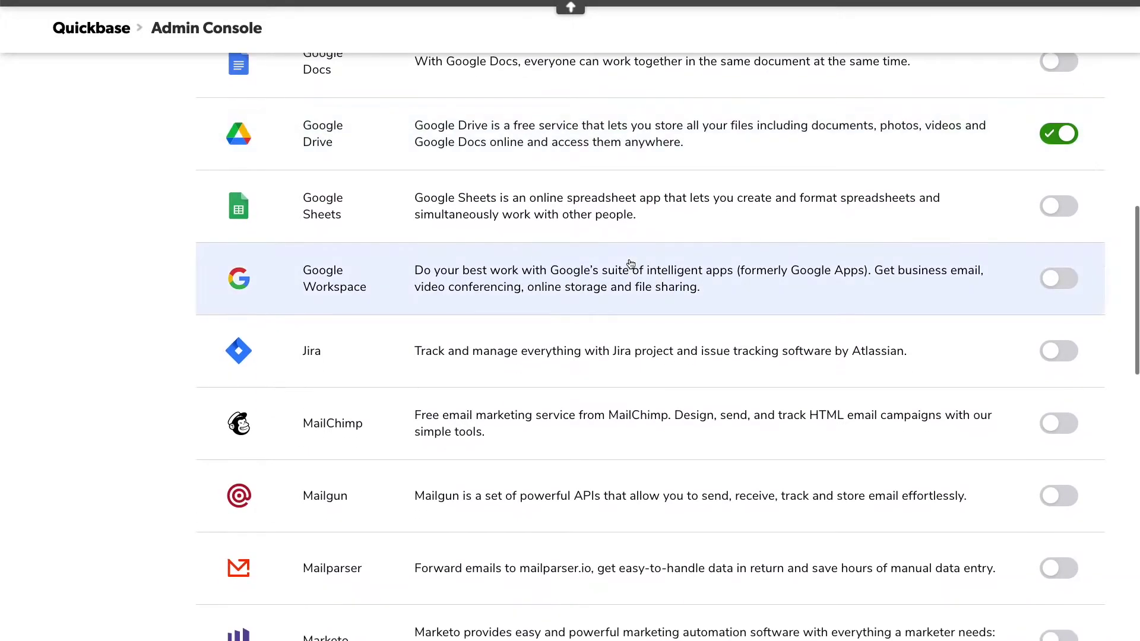
scroll(631, 265, "down", 4)
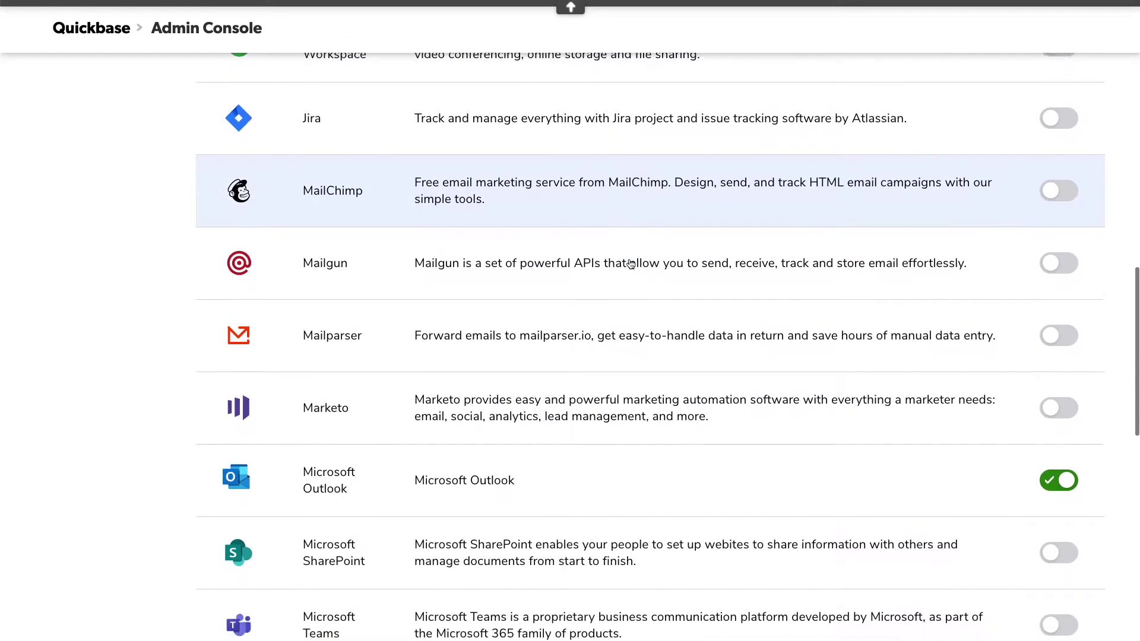
scroll(630, 265, "up", 5)
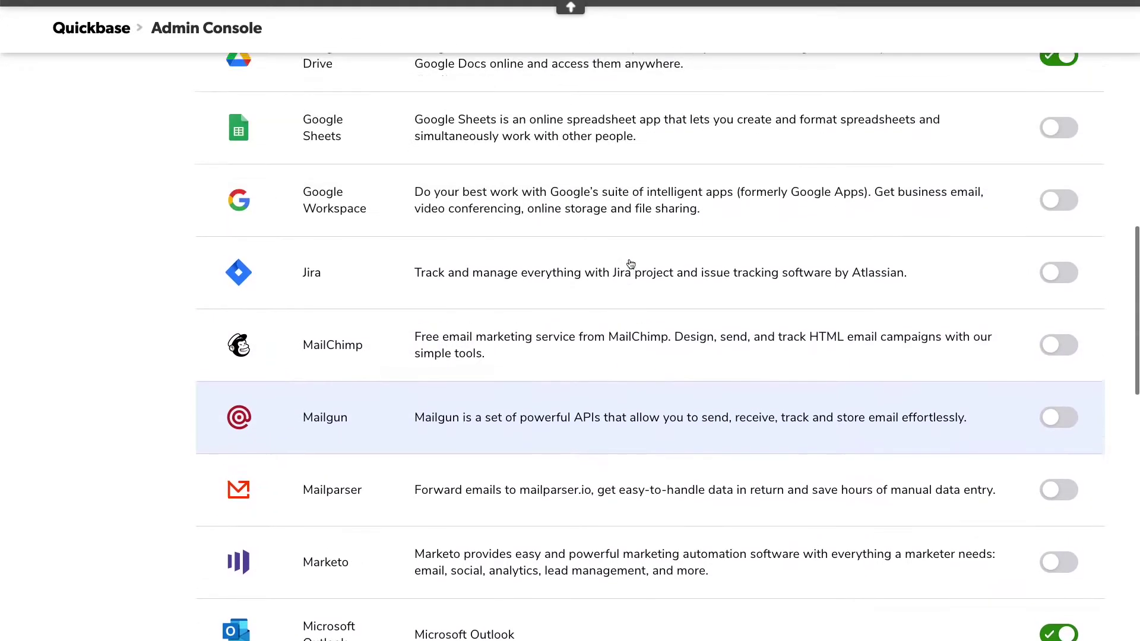
scroll(630, 264, "up", 10)
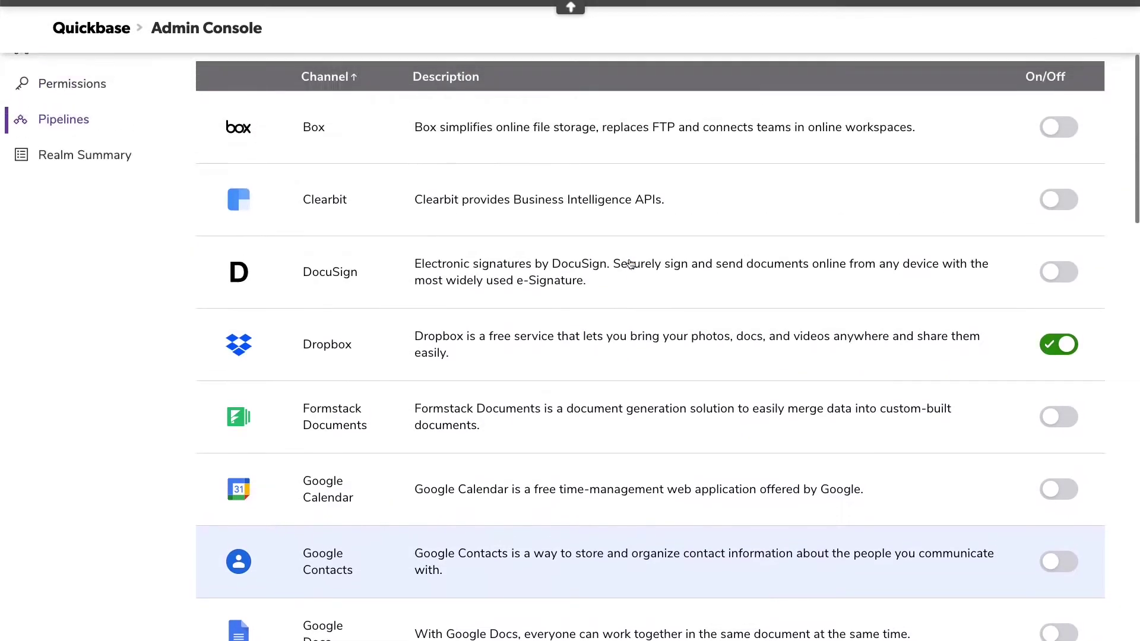
scroll(630, 264, "up", 3)
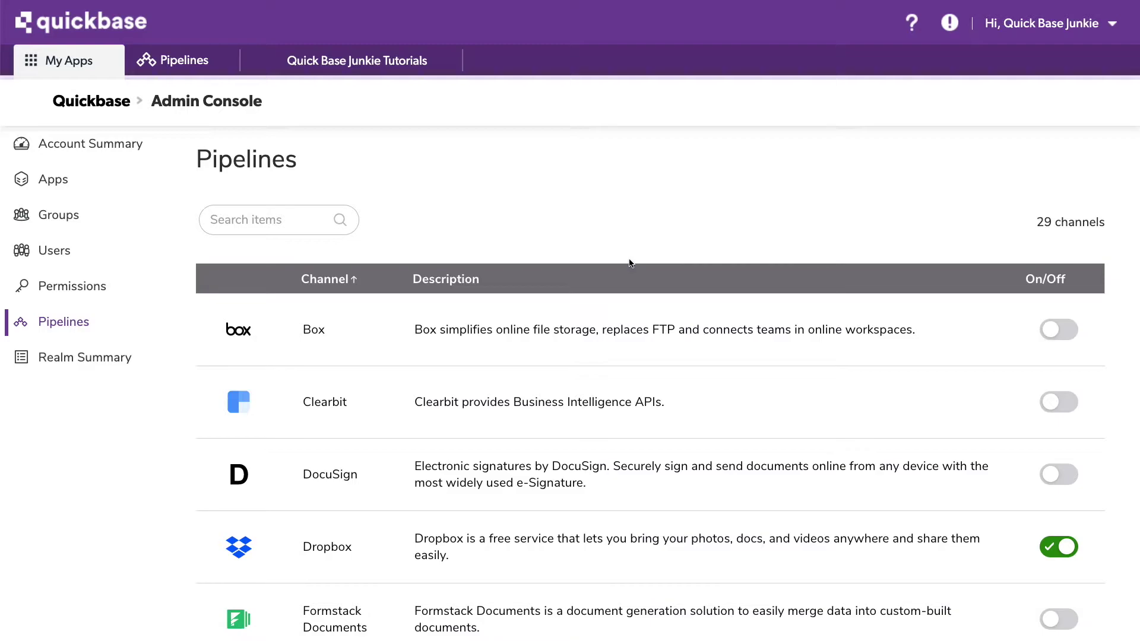
From the second user's My preferences, go to Manage my user tokens and start a new token.
left_click(1101, 31)
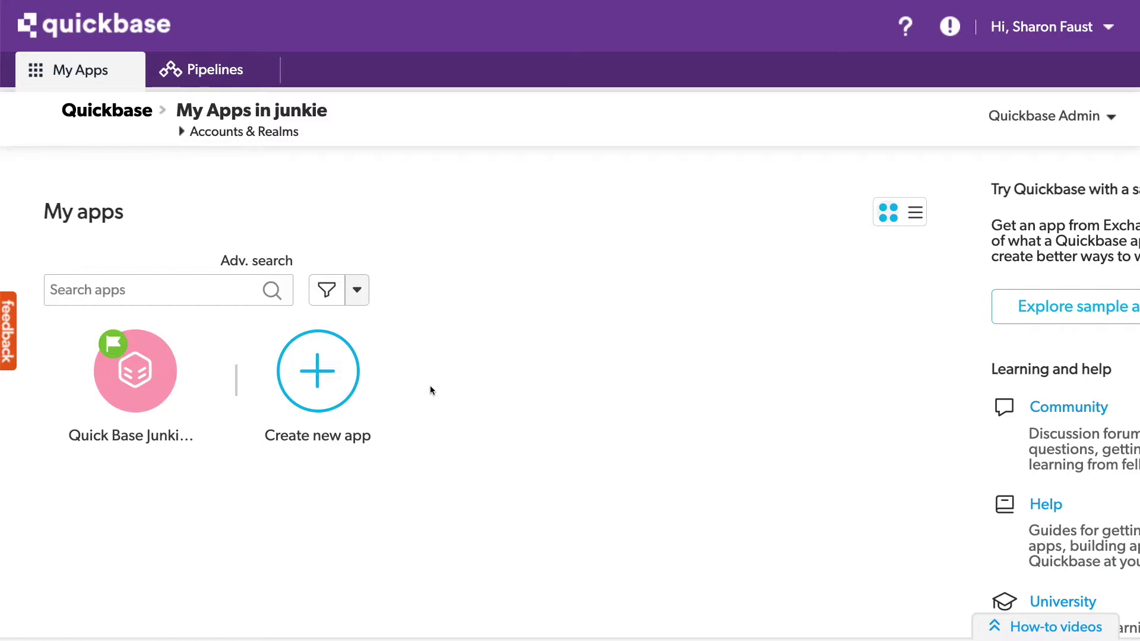
mouse_move(148, 407)
left_click(1092, 31)
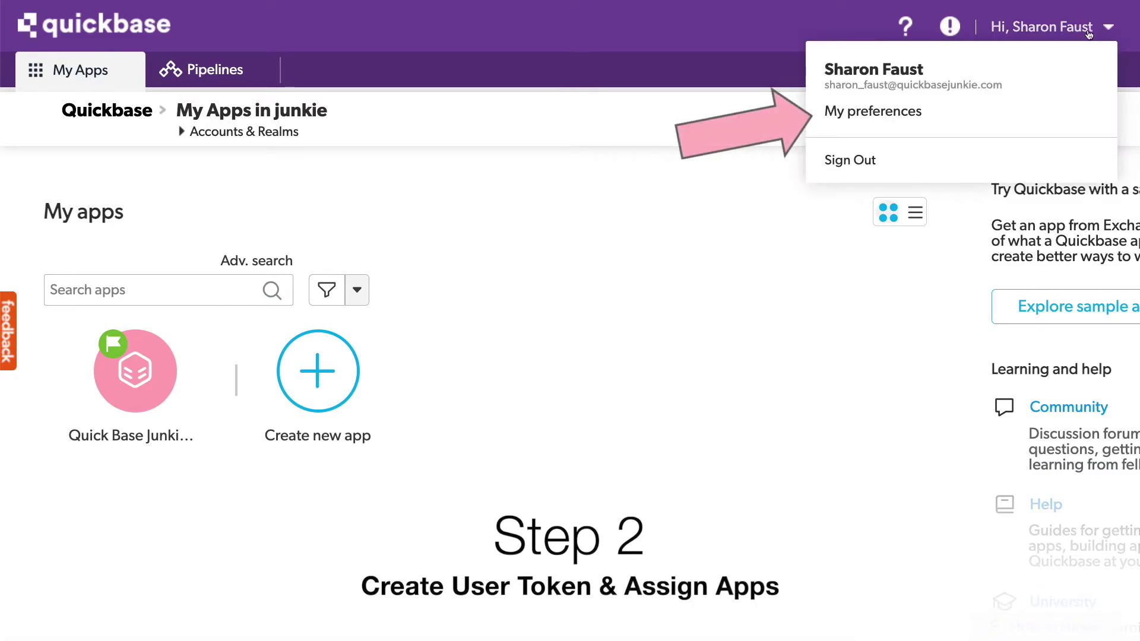
left_click(852, 114)
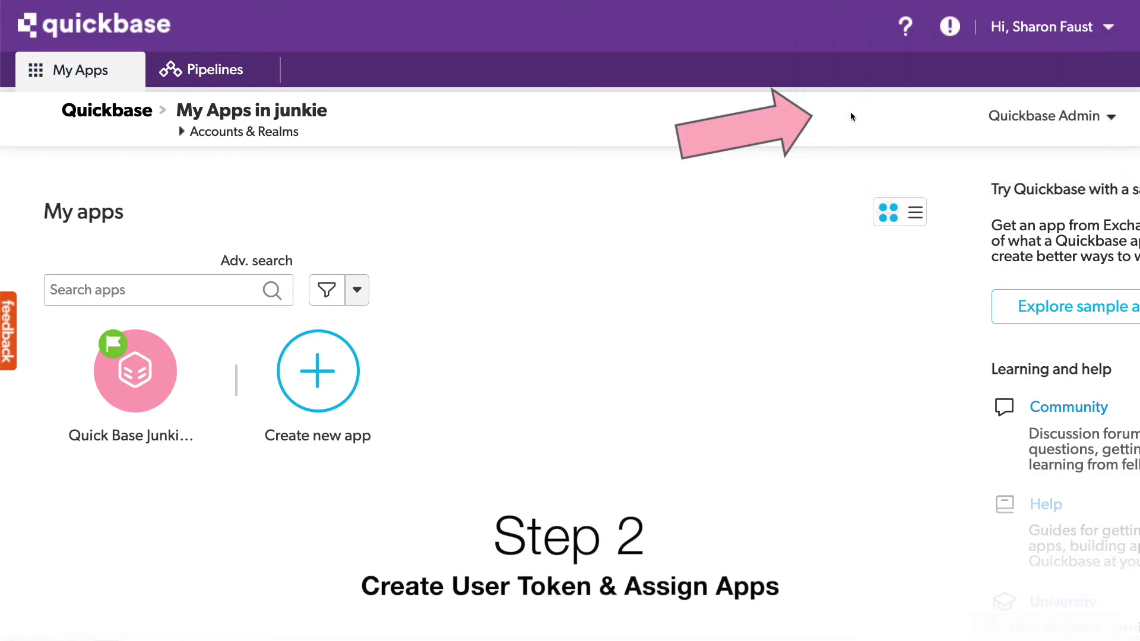
scroll(822, 190, "down", 5)
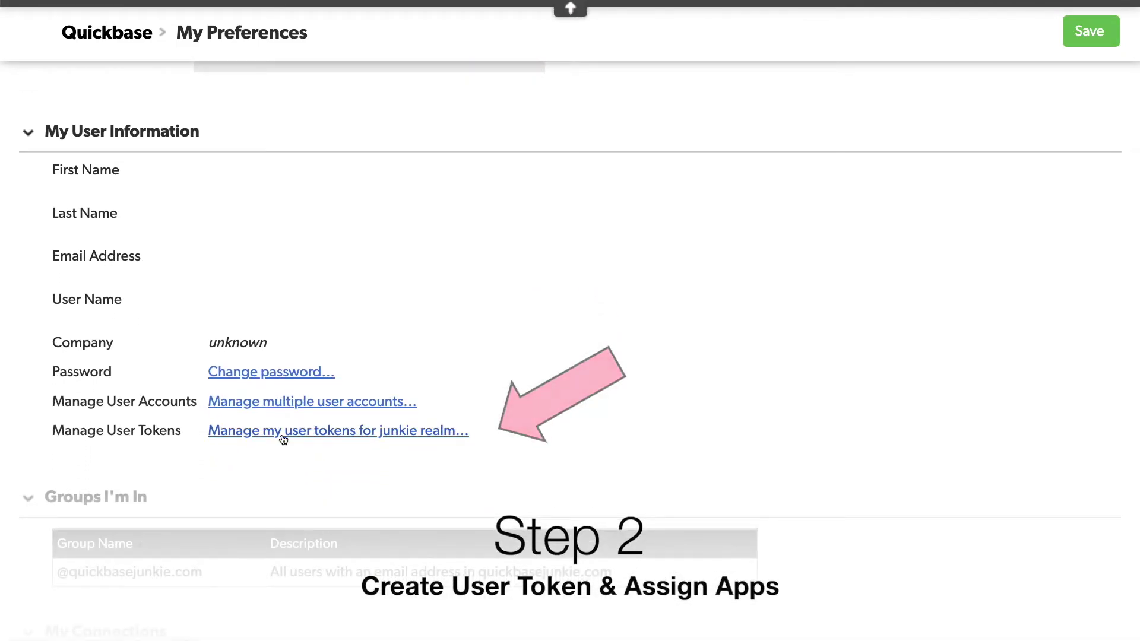
left_click(281, 435)
left_click(253, 230)
Save a user token named 'Pipelines' assigned to Quick Base Junkie Tutorials, then open Pipelines.
left_click(250, 237)
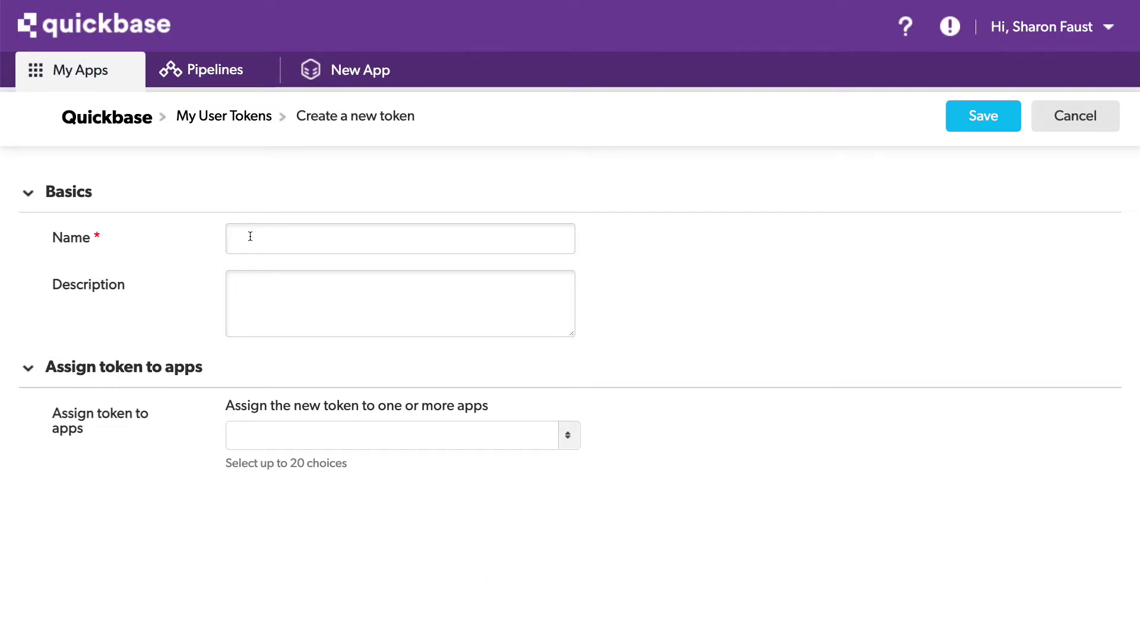
type("Pipelines")
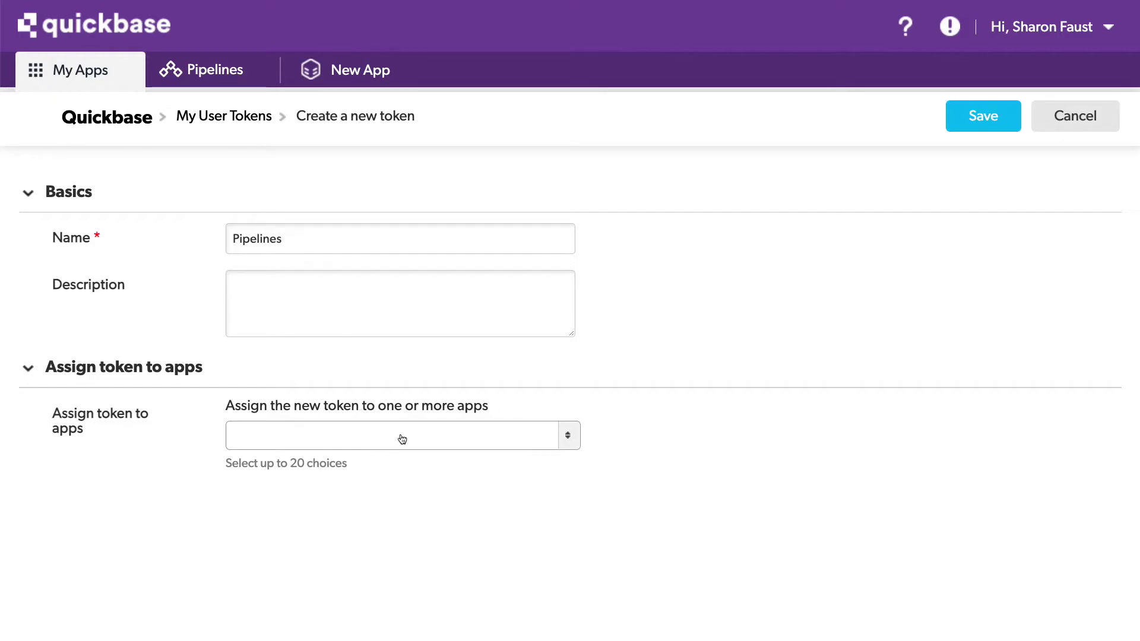
left_click(402, 440)
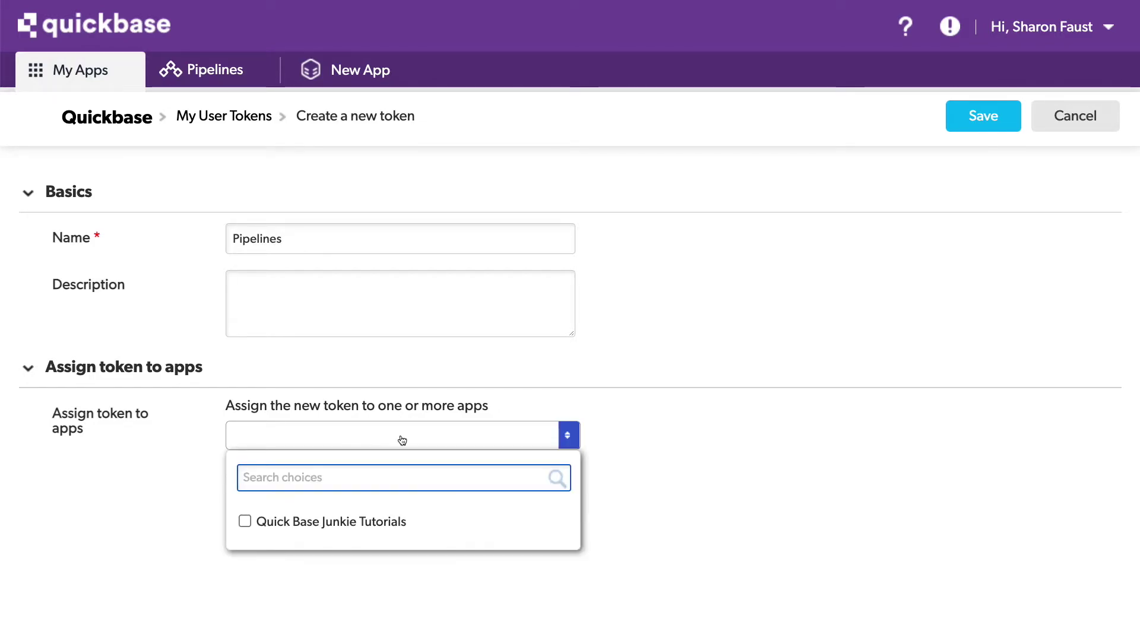
left_click(308, 525)
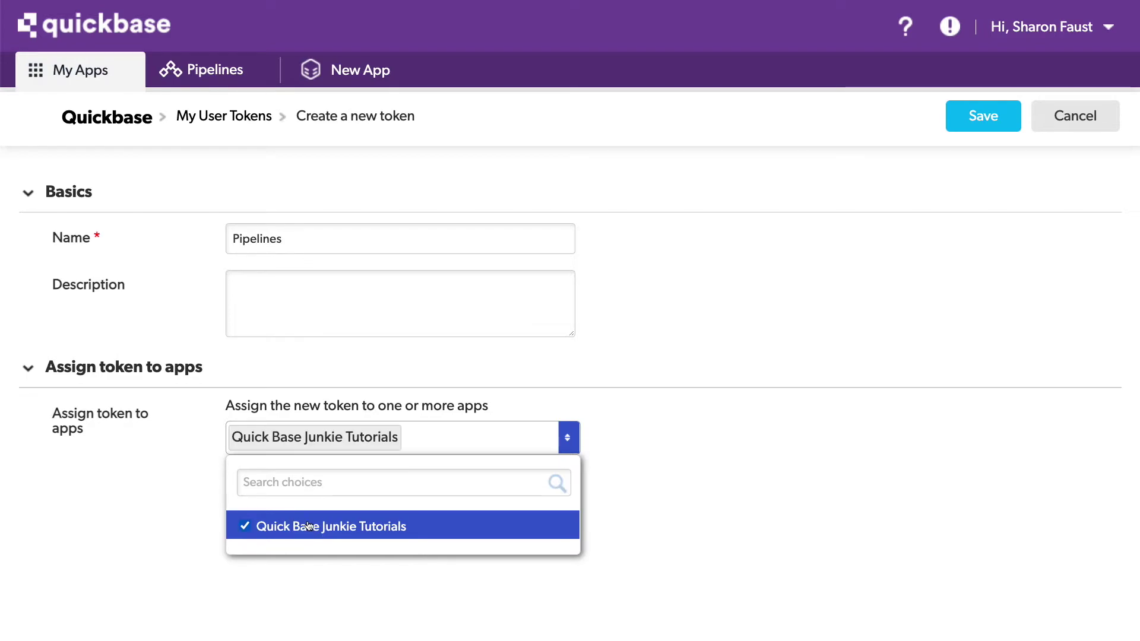
left_click(669, 422)
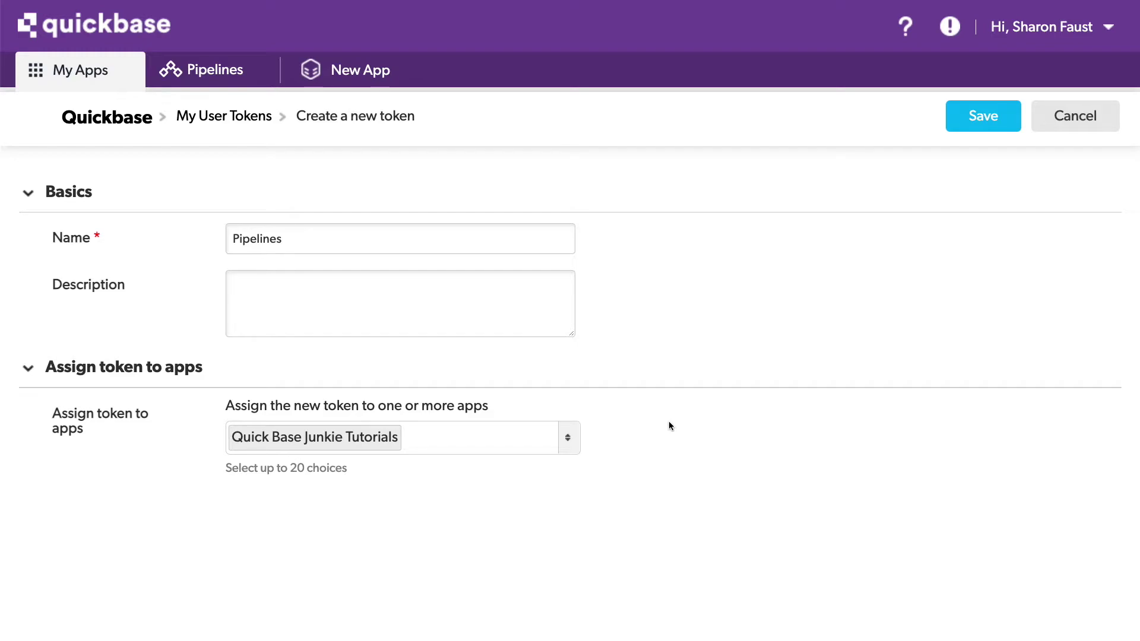
left_click(967, 125)
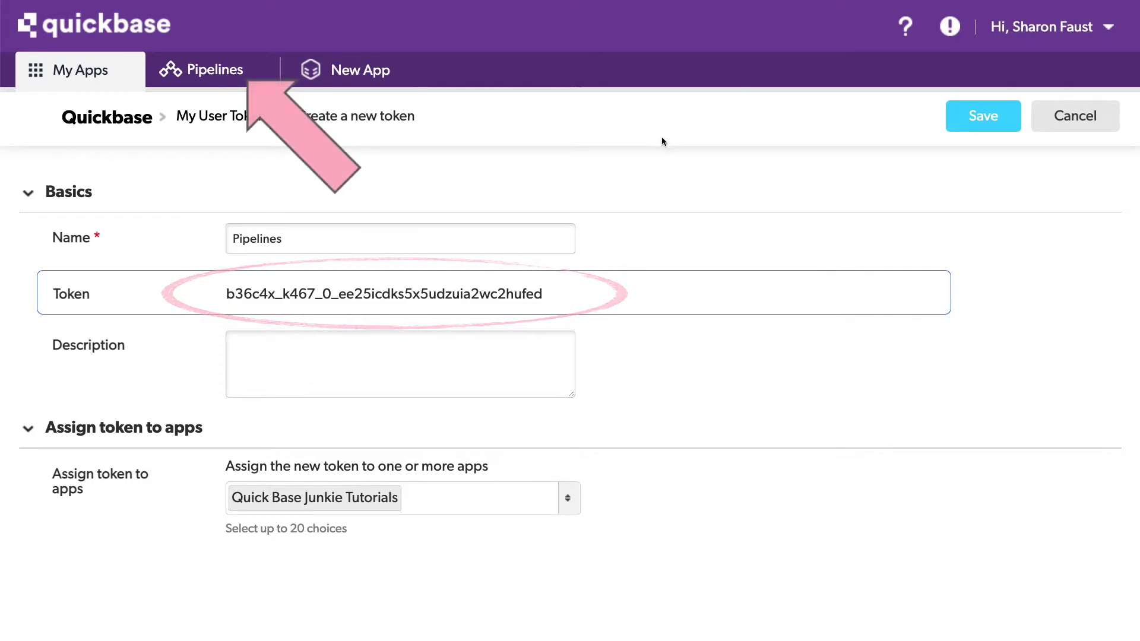
left_click(242, 81)
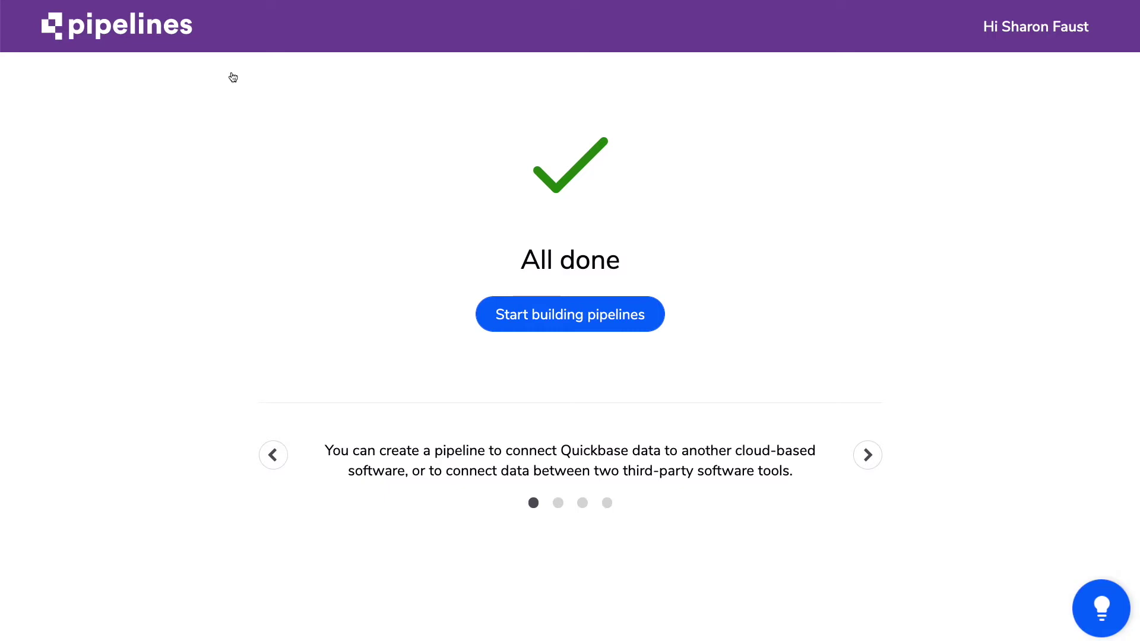
Page through the setup tips carousel and continue to the empty My pipelines dashboard.
left_click(868, 455)
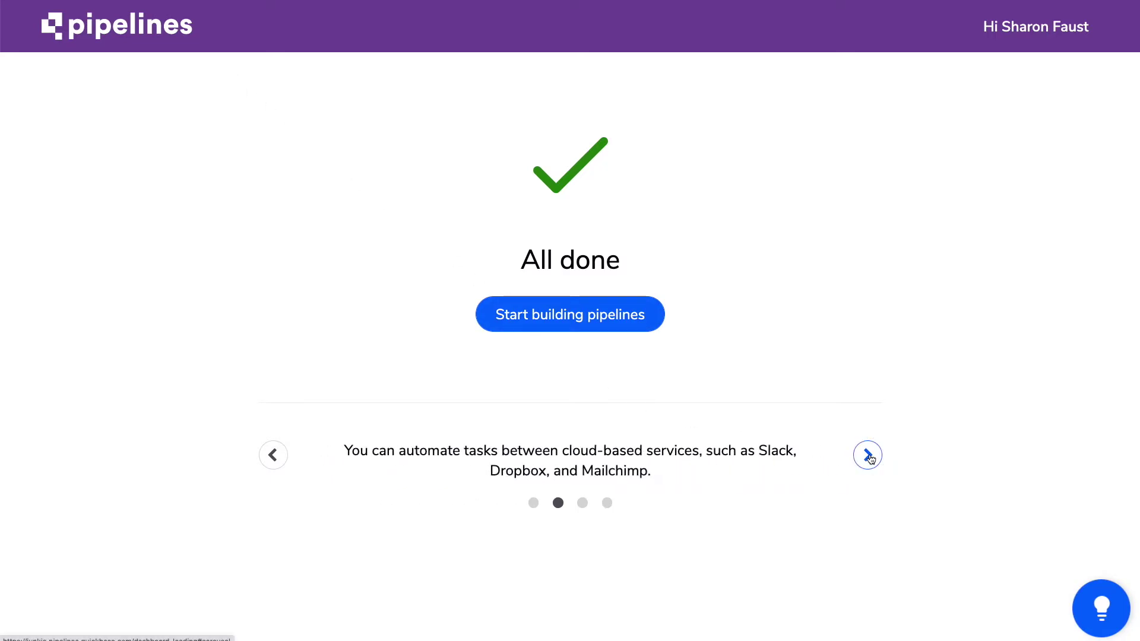
left_click(870, 457)
left_click(868, 455)
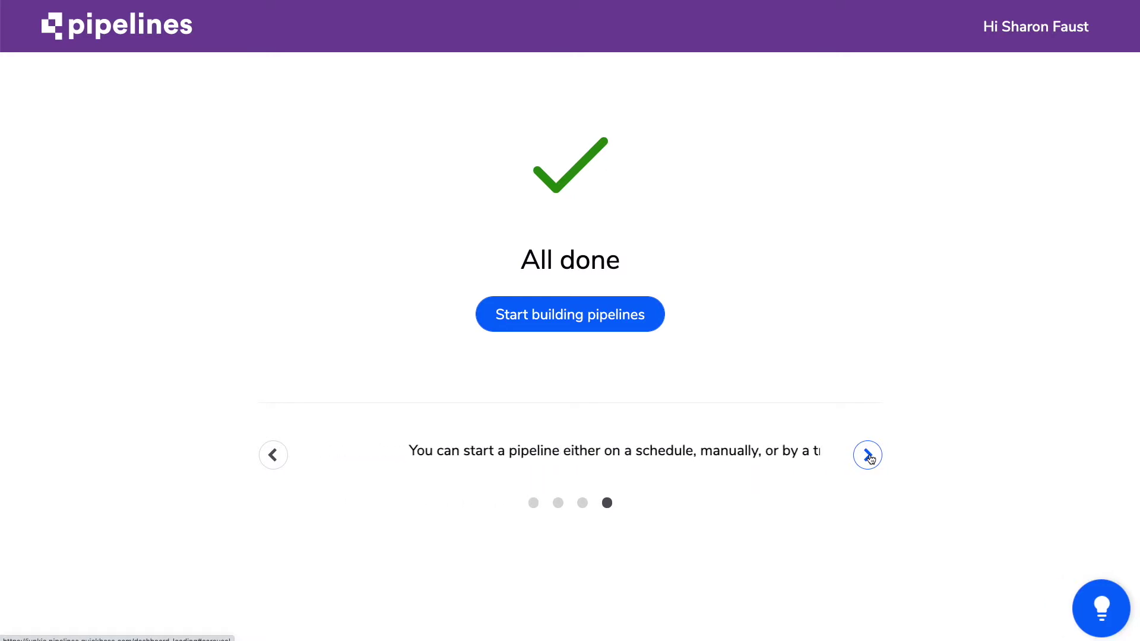
left_click(568, 315)
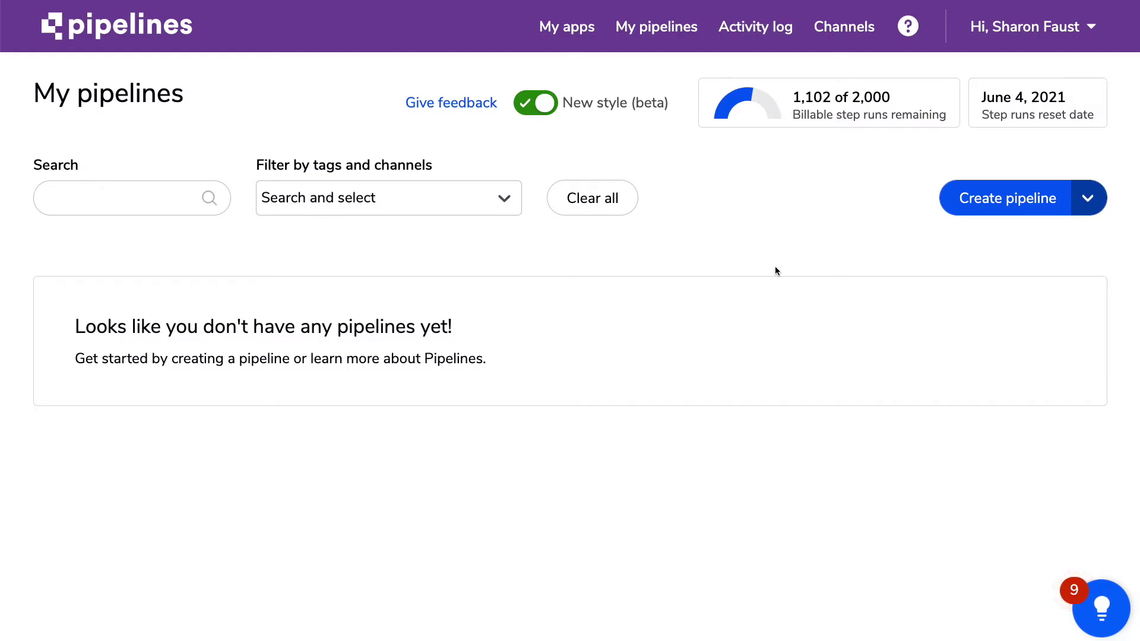
Replace the default pipeline name with 'My first Pipeline' and create the pipeline.
left_click(981, 211)
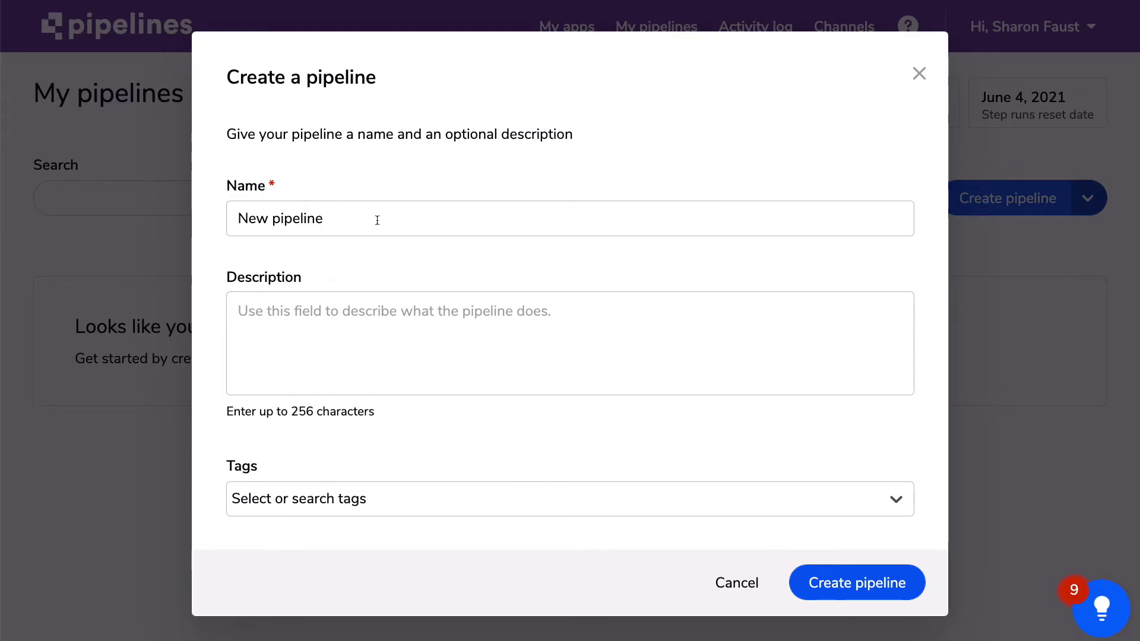
triple_click(403, 217)
type("My first Pipeline")
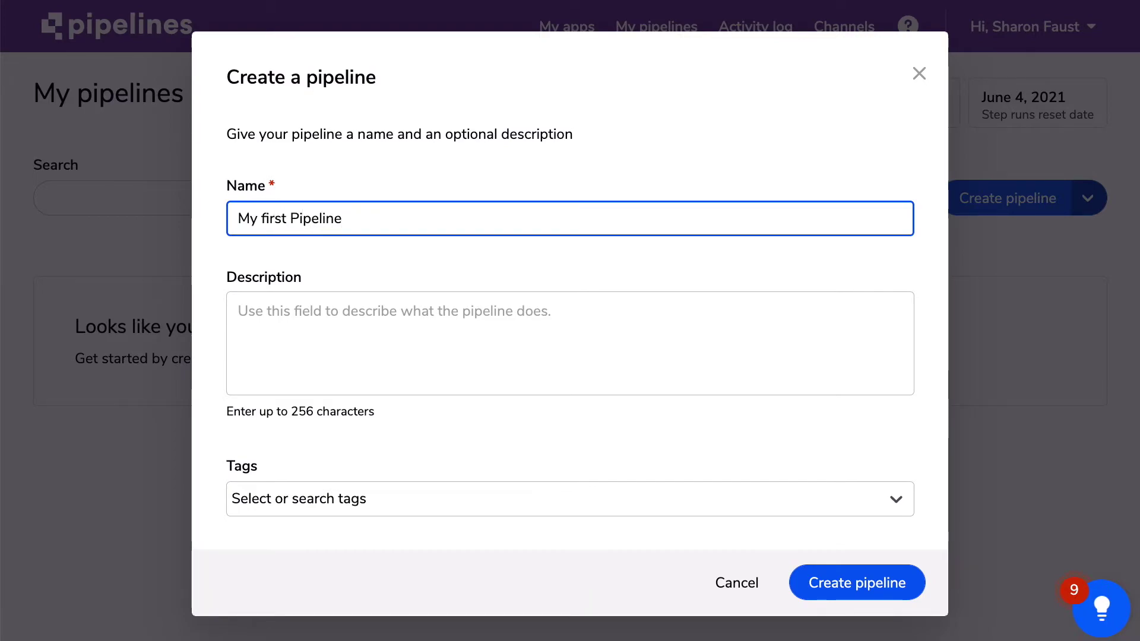
left_click(846, 585)
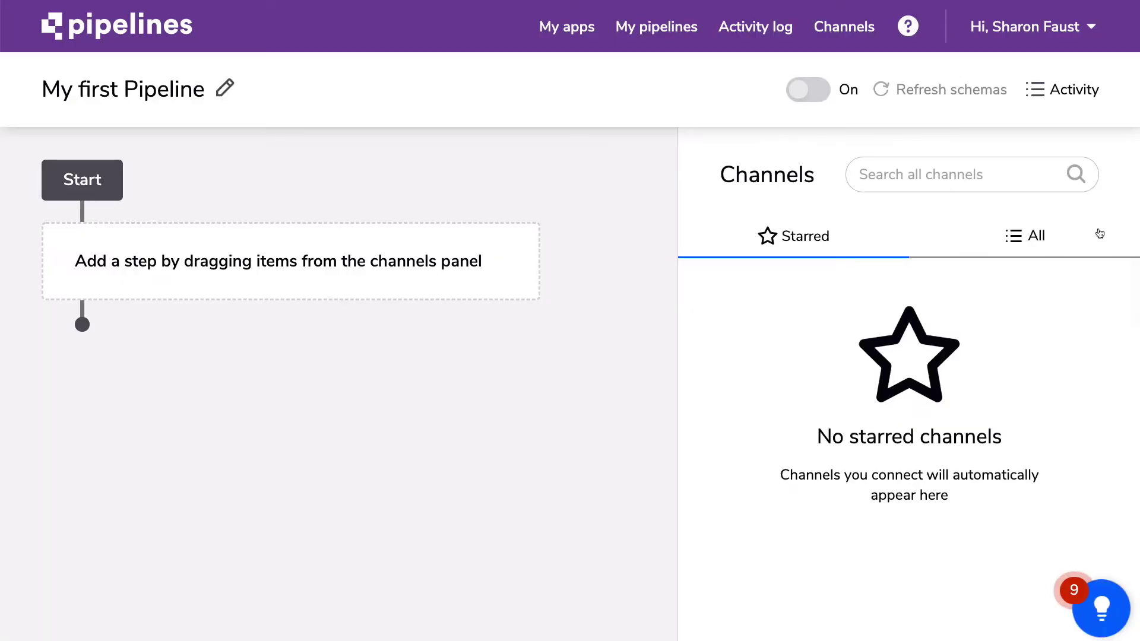
Under All channels, open the Quickbase connection form and enter the junkie realm subdomain.
left_click(1033, 235)
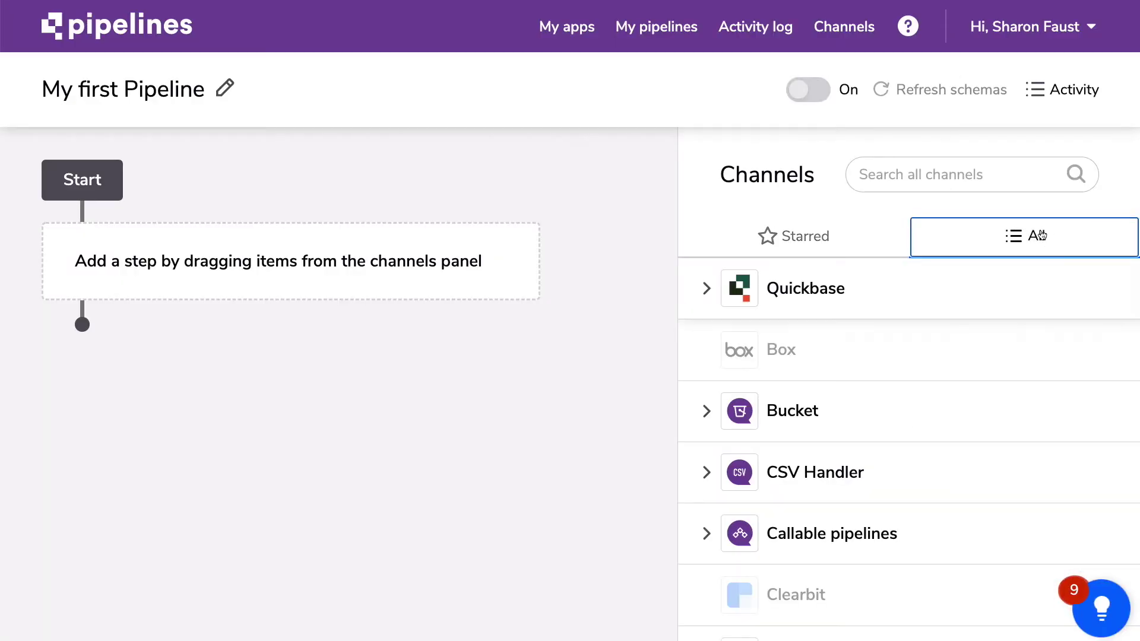
left_click(789, 286)
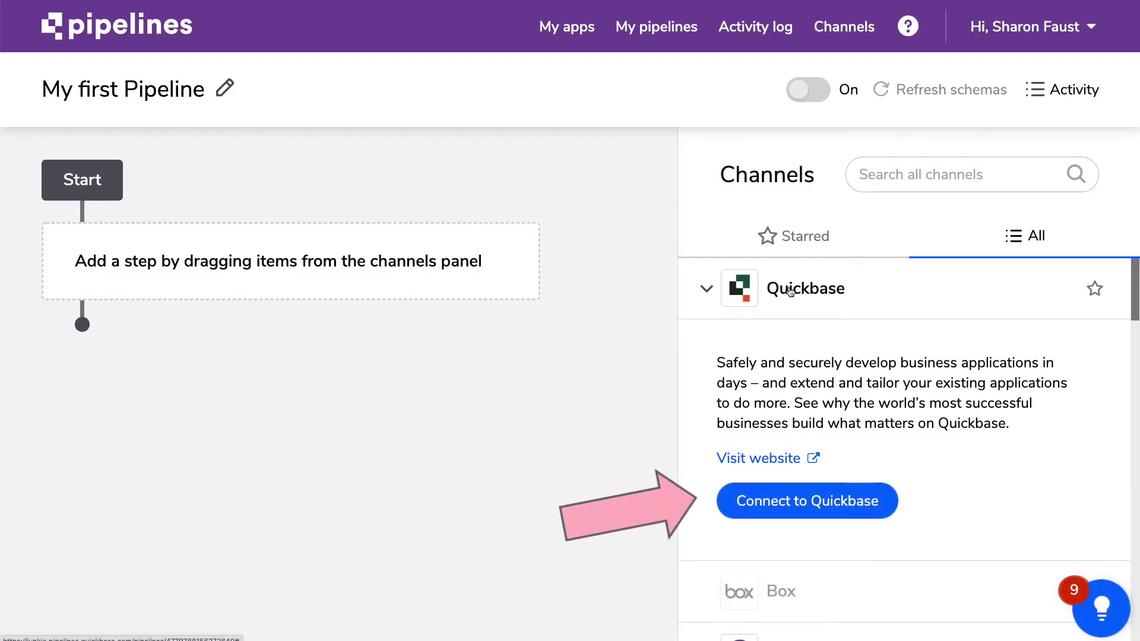
left_click(817, 504)
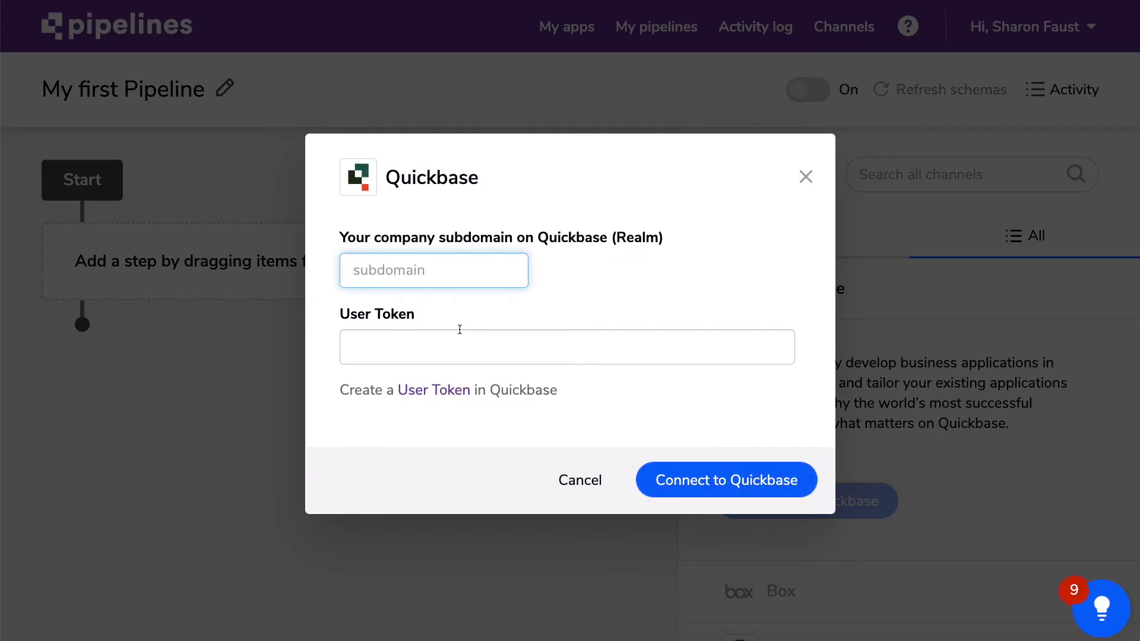
type("junkie")
Copy the Pipelines token from Manage my user tokens and paste it into the User Token field.
left_click(513, 346)
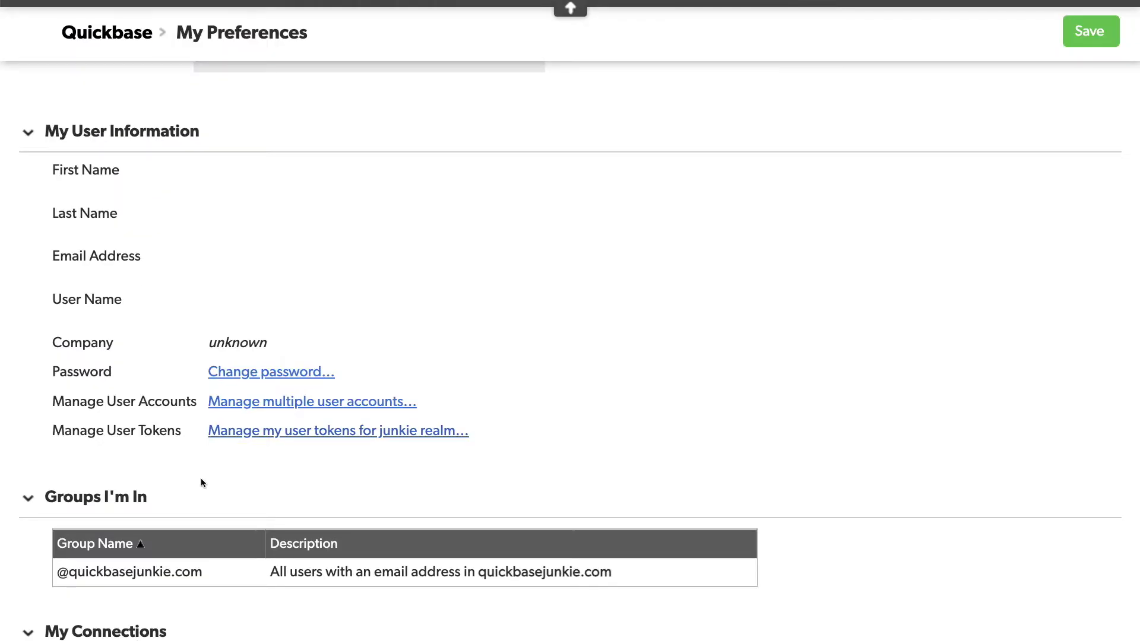
left_click(330, 435)
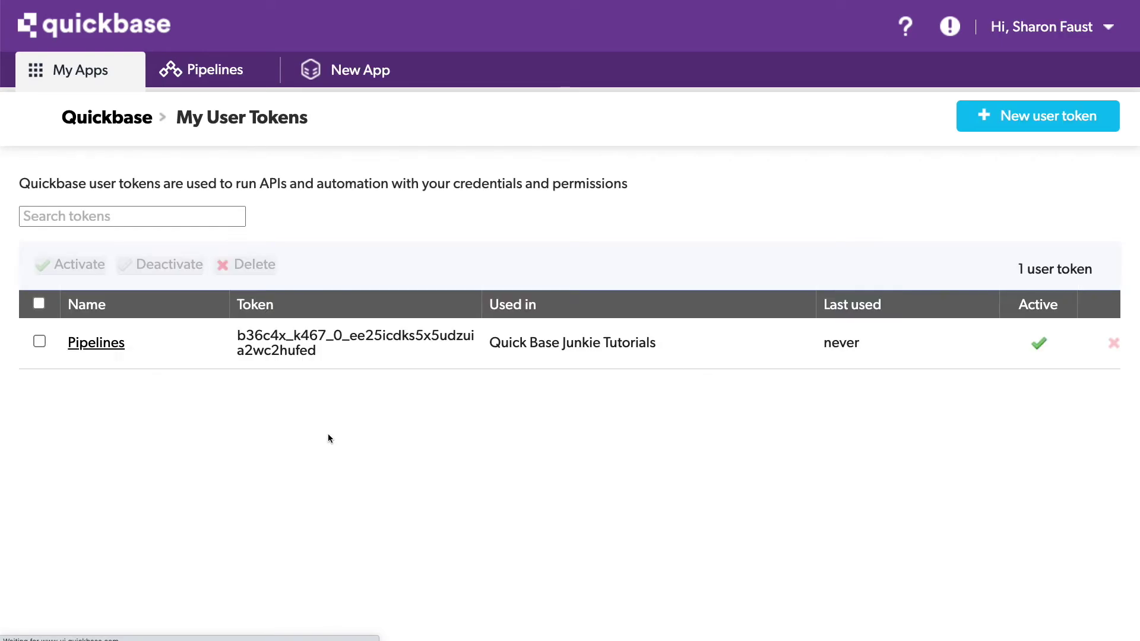
left_click_drag(366, 357, 238, 330)
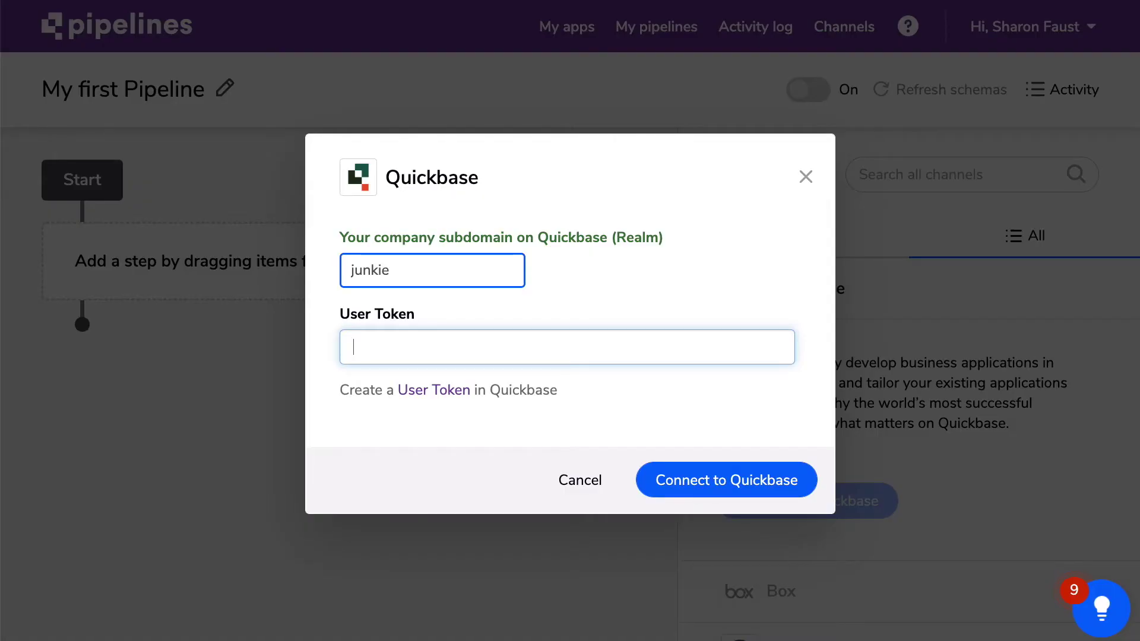
key("ctrl+v")
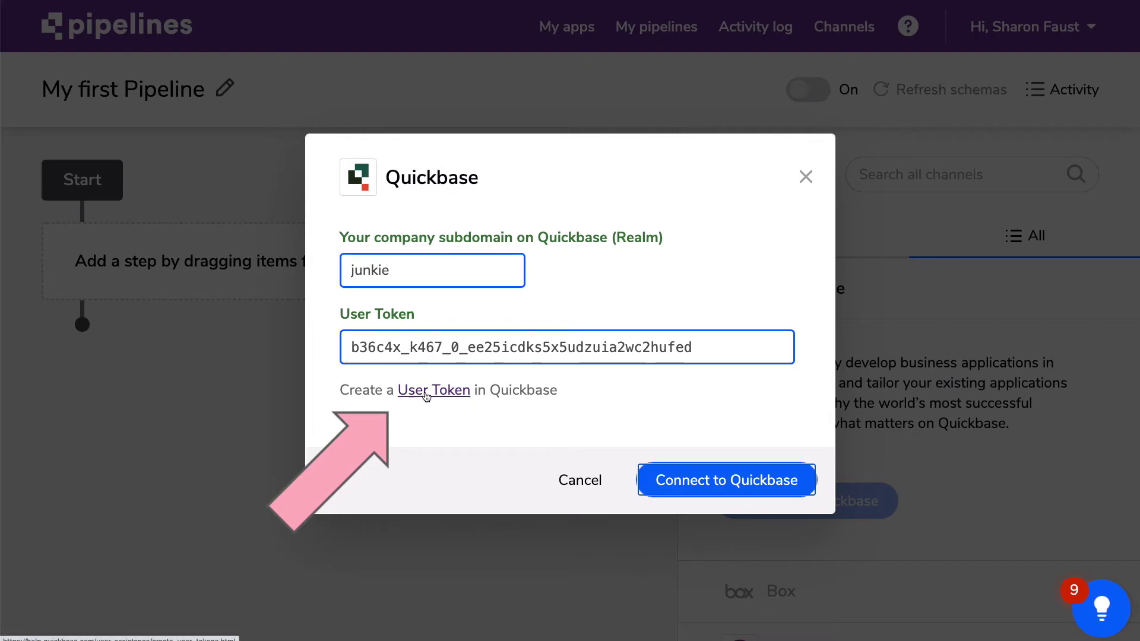
Connect the Quickbase channel, check its Records steps, then collapse the channel.
left_click(722, 481)
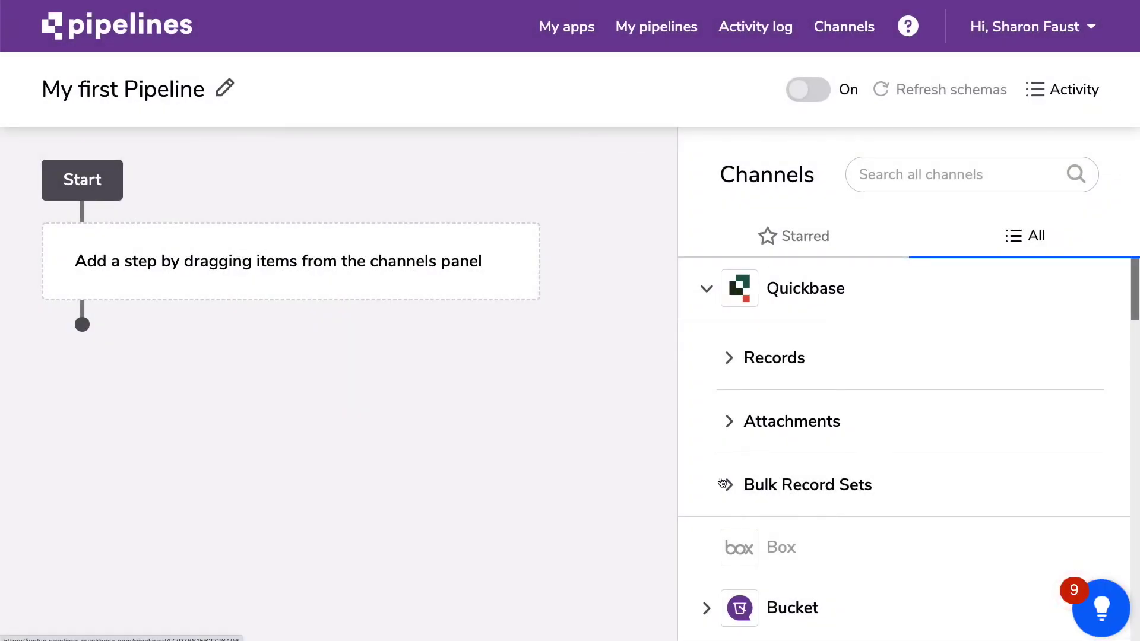
left_click(730, 358)
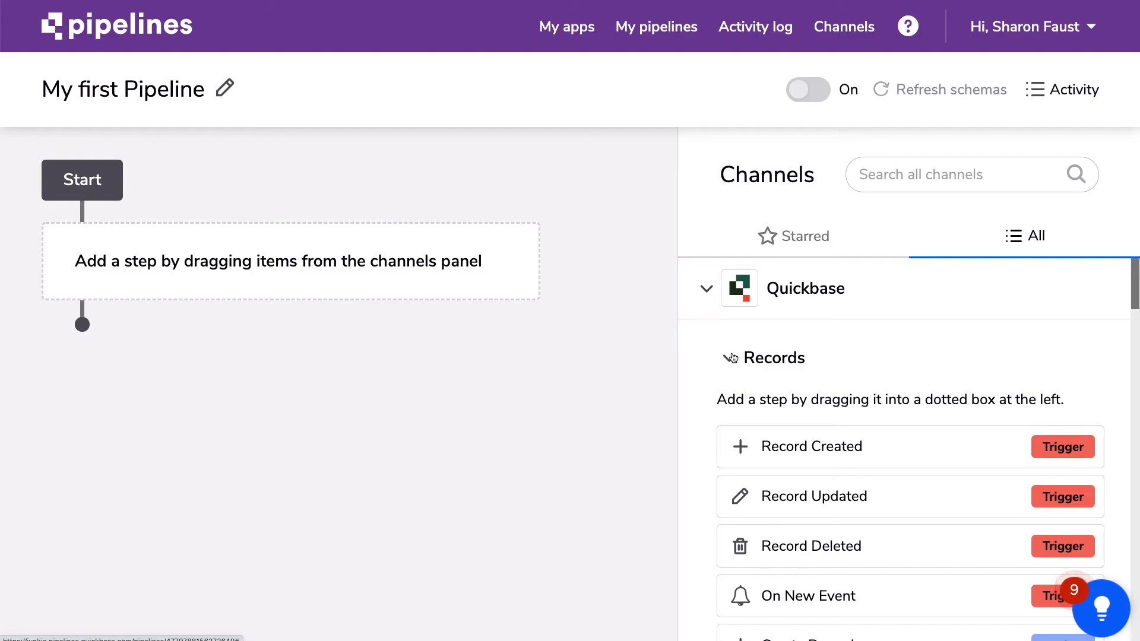
left_click(732, 357)
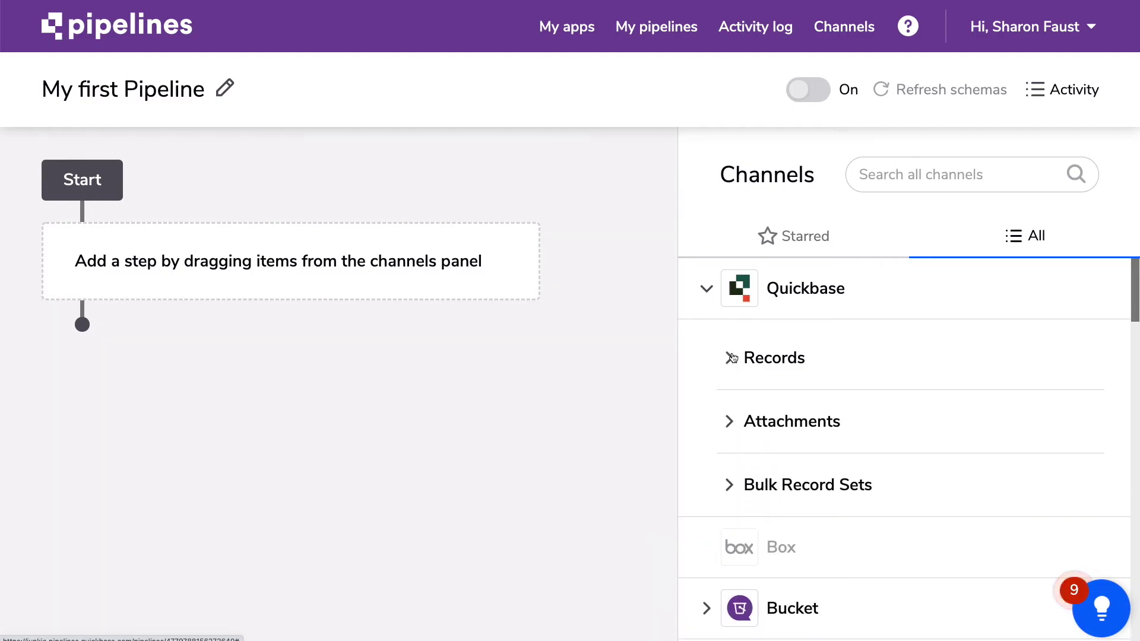
left_click(708, 297)
scroll(897, 427, "down", 1)
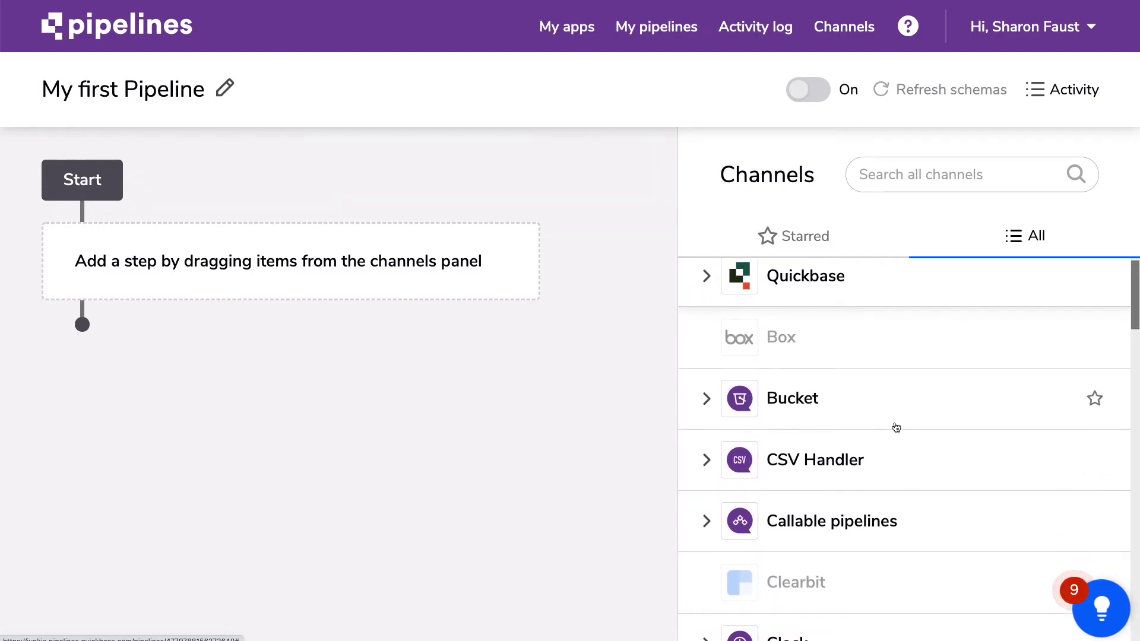
scroll(896, 427, "down", 5)
left_click(704, 411)
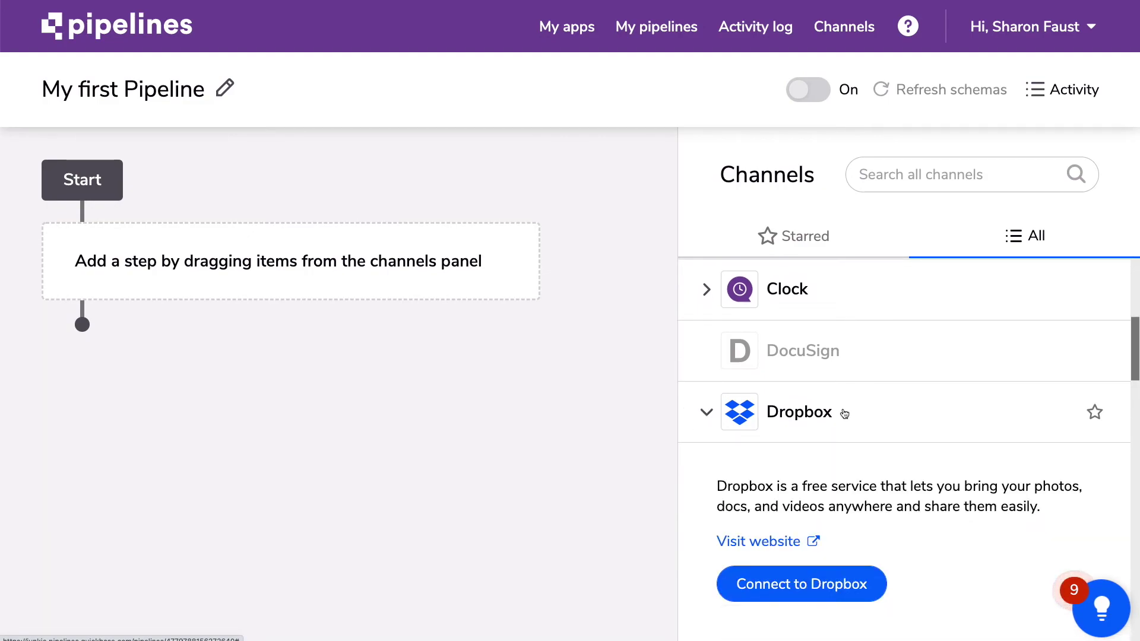
scroll(850, 412, "down", 3)
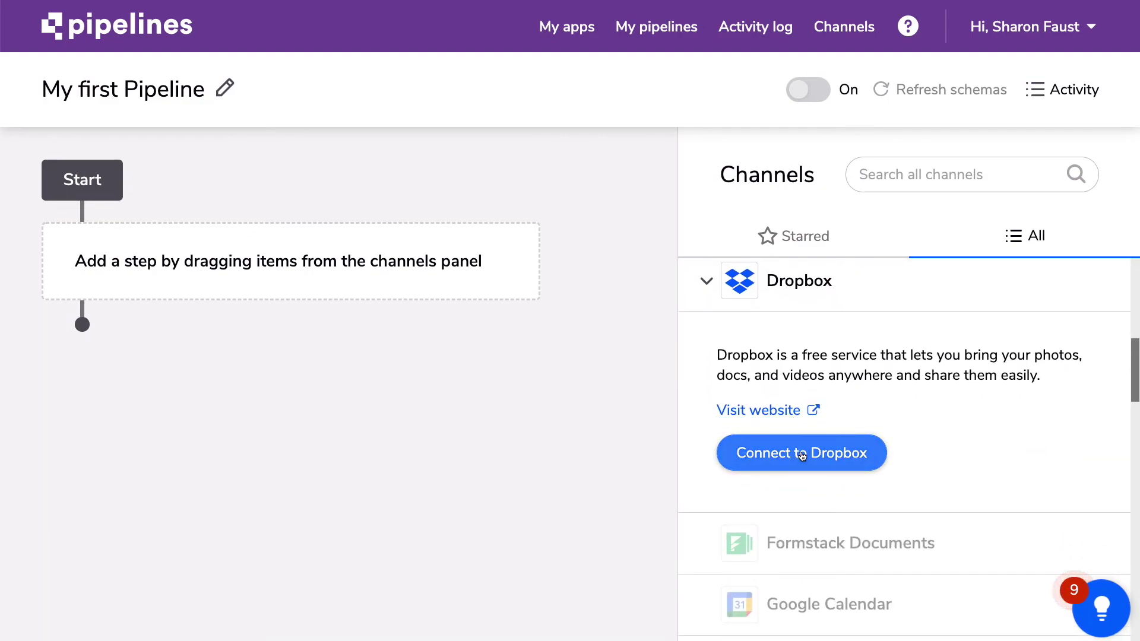
left_click(706, 283)
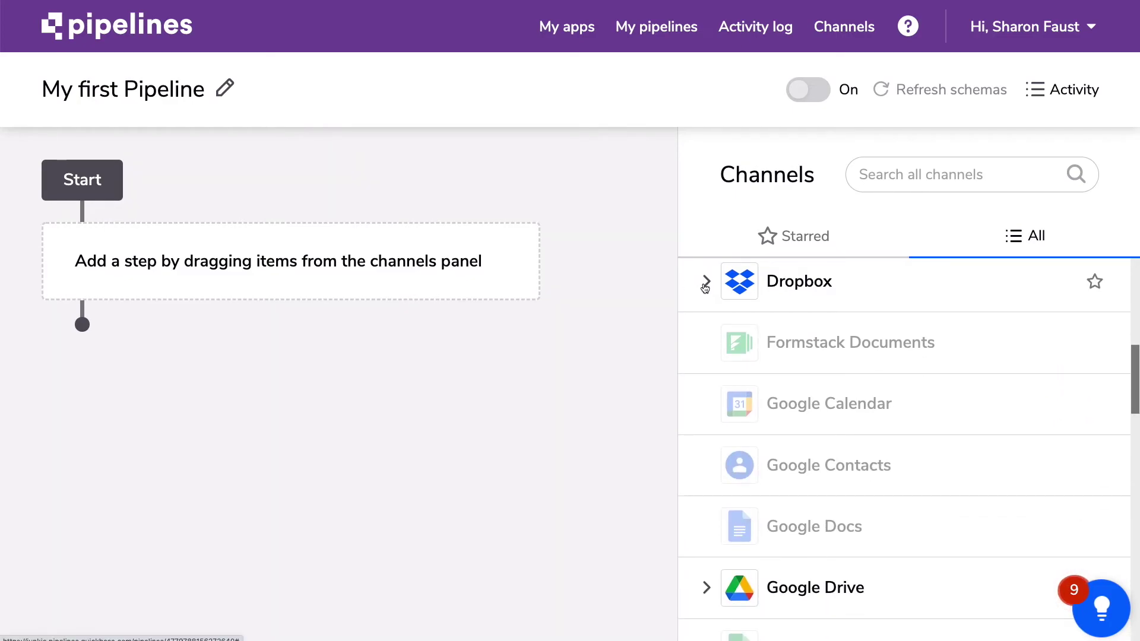
scroll(705, 288, "down", 2)
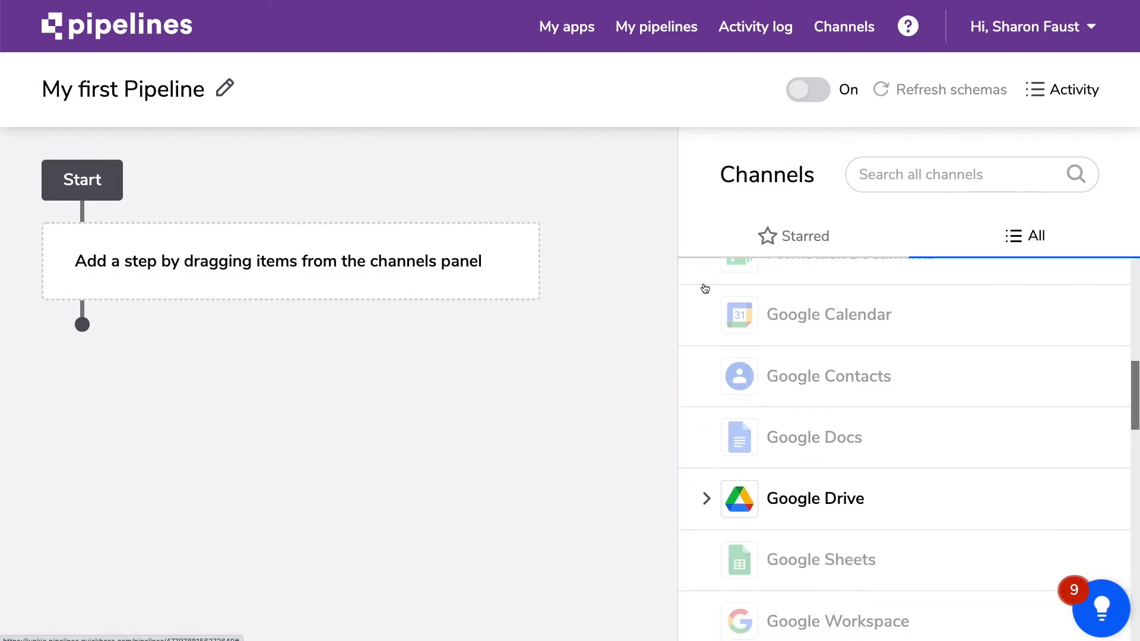
left_click(706, 490)
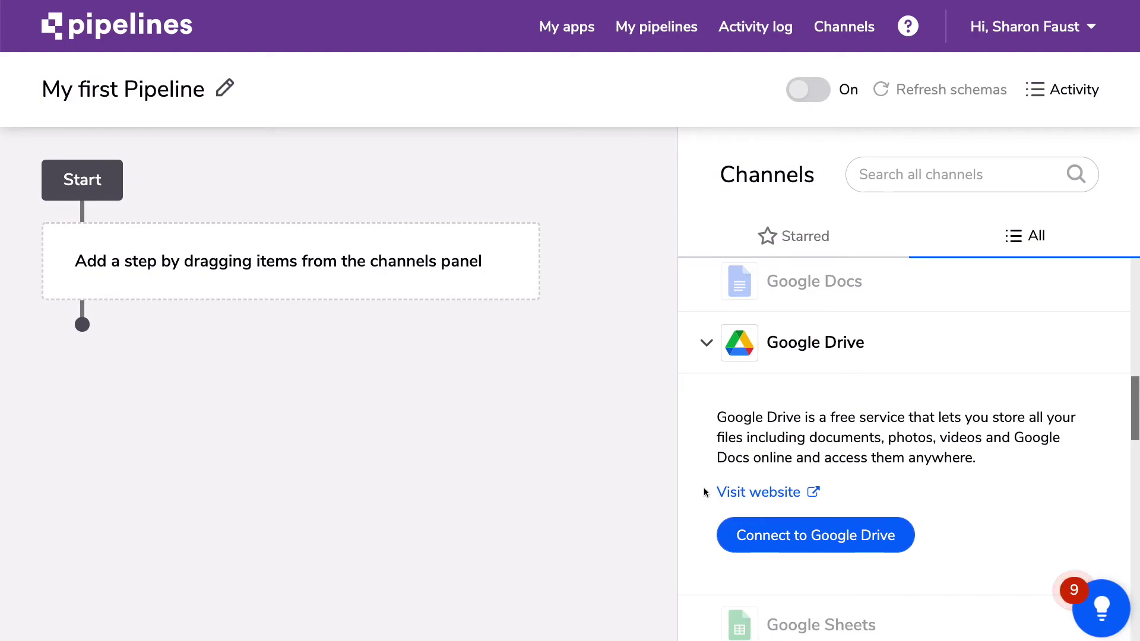
scroll(837, 459, "up", 10)
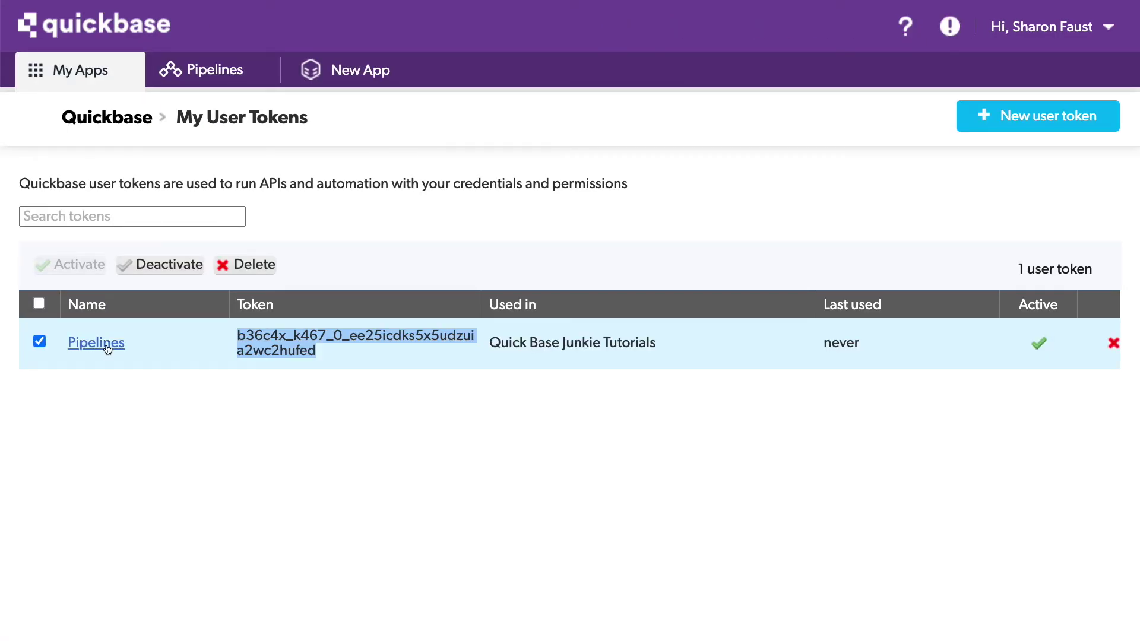
Open the Pipelines user token and confirm it is assigned to the Quick Base Junkie Tutorials app.
left_click(107, 349)
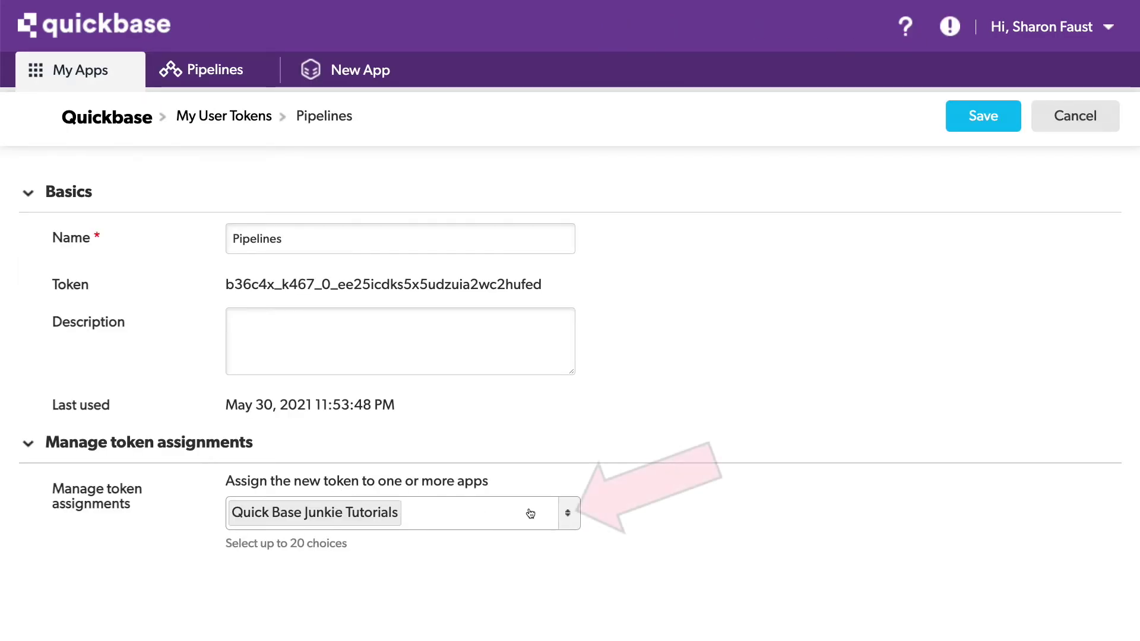
left_click(567, 513)
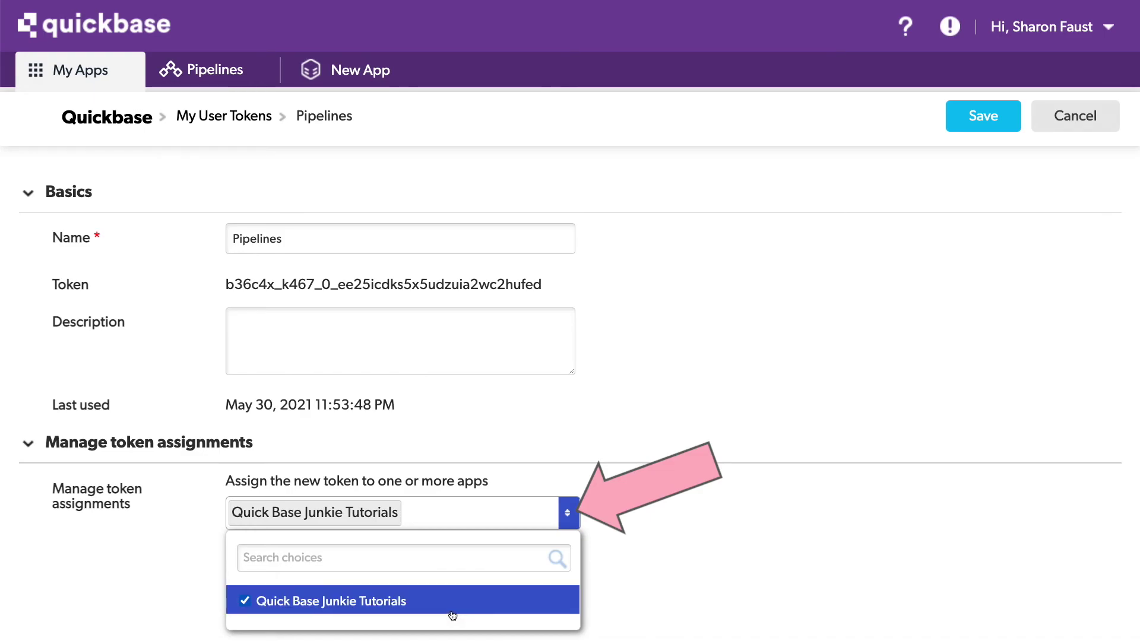
left_click(700, 505)
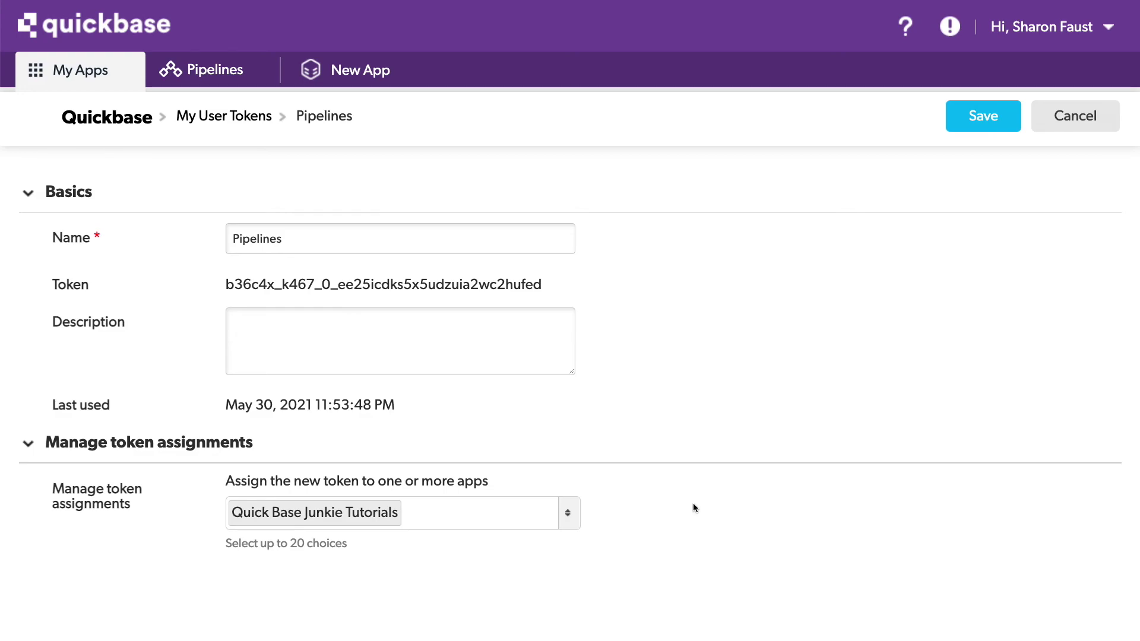
left_click(202, 69)
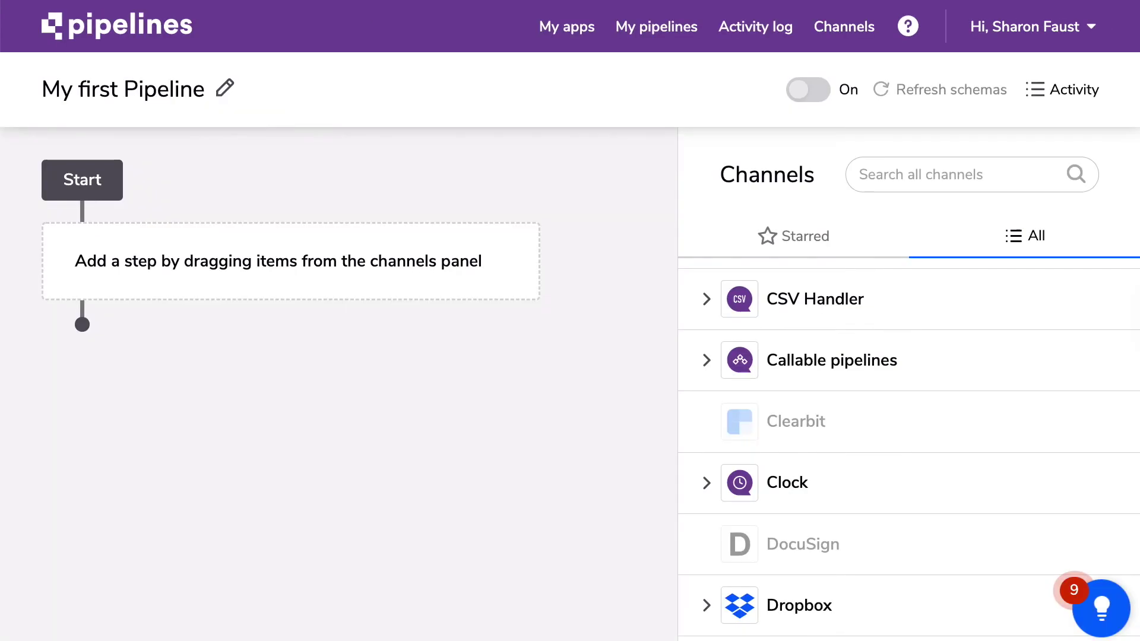